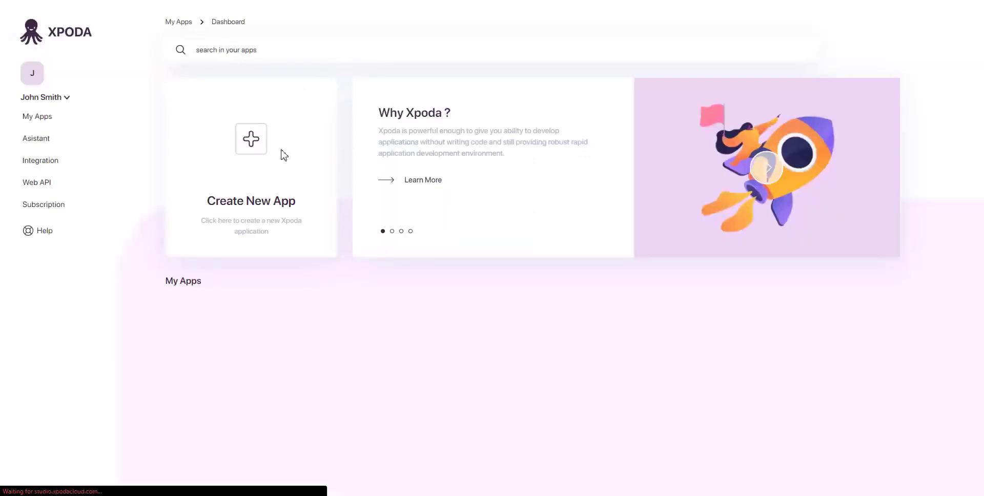
- Create a new app named "Basic CRM" without a description
click(309, 147)
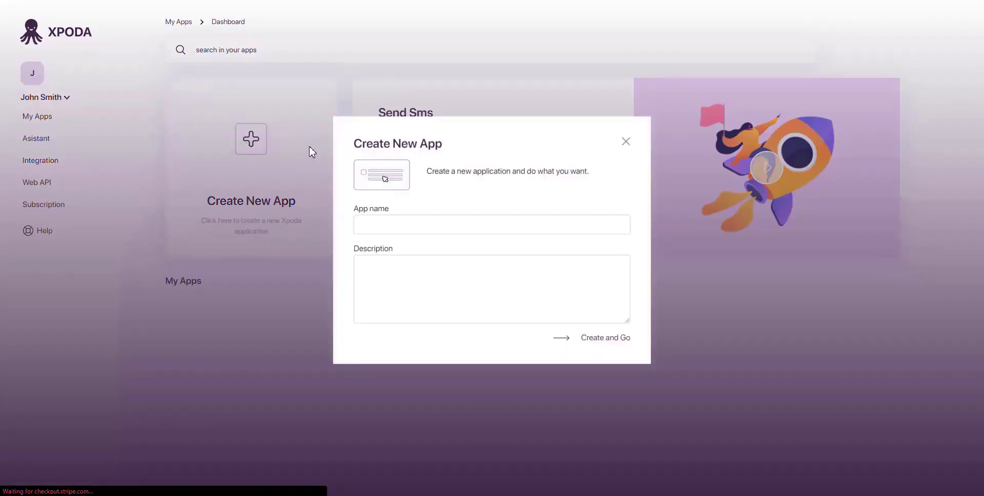
click(409, 238)
text(B)
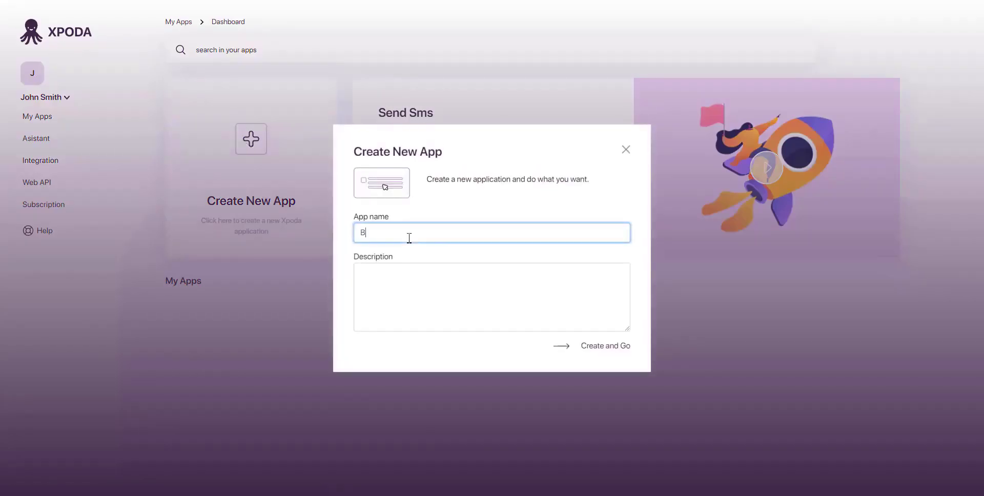
text(asic CRM)
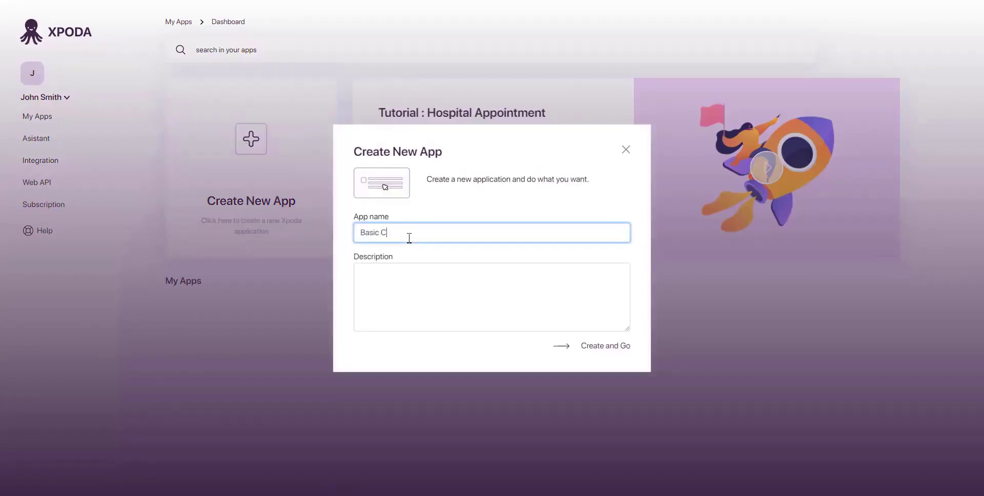
click(618, 347)
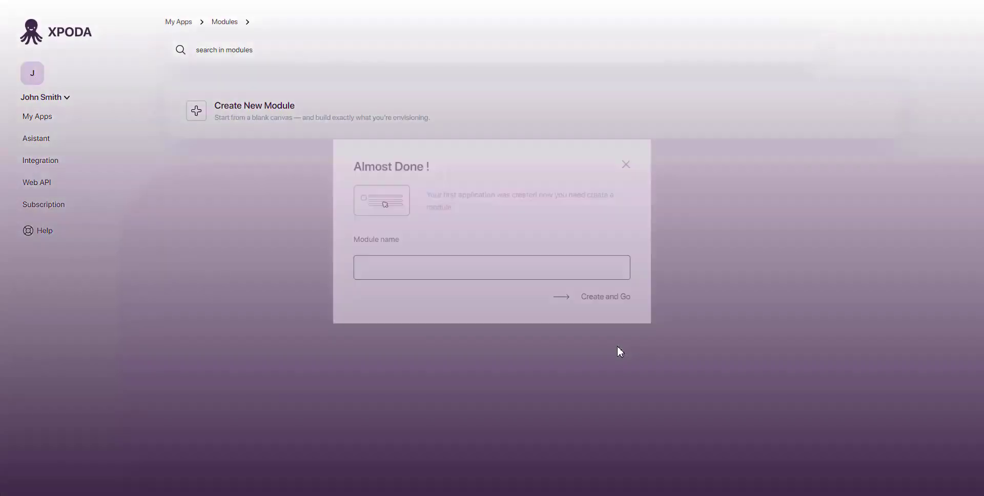
- Create the app's first module with the name "CRM"
click(490, 290)
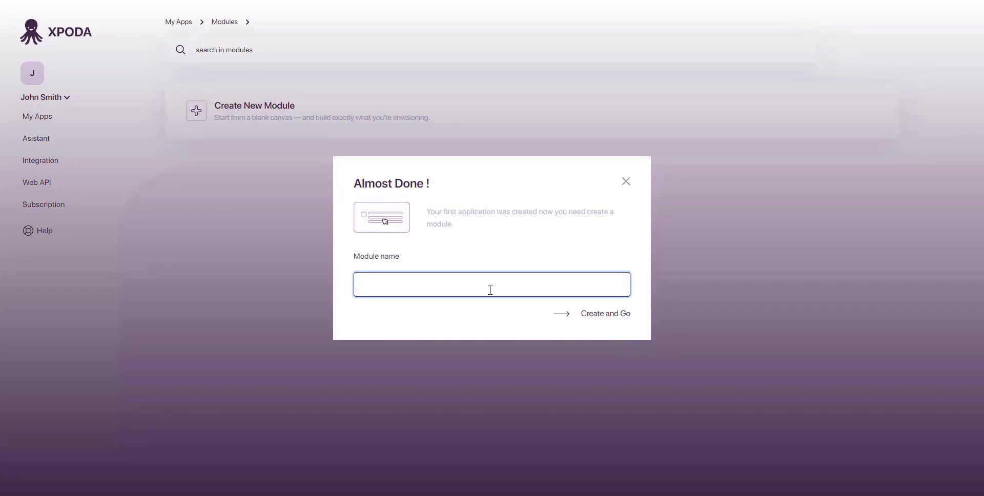
text(CRM)
click(605, 315)
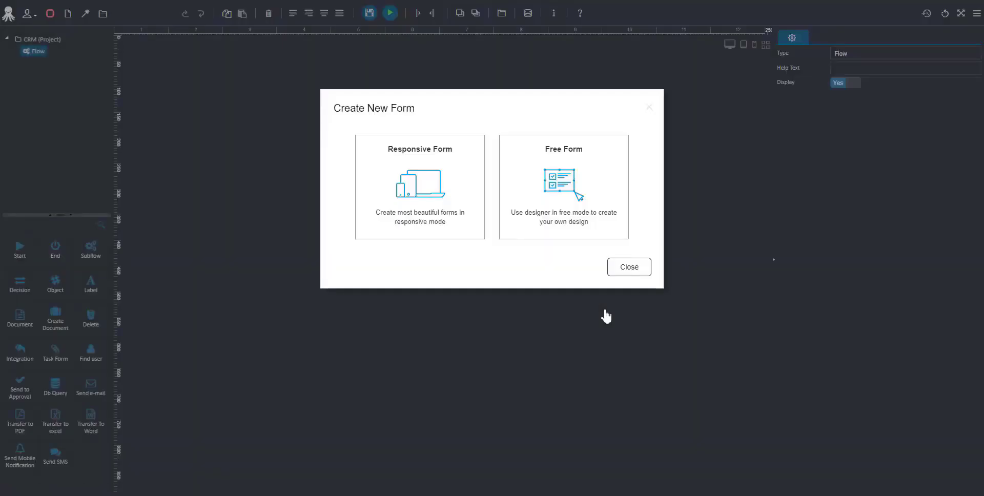
- Create a new responsive form in the CRM project and name it "Company_Registry"
click(440, 192)
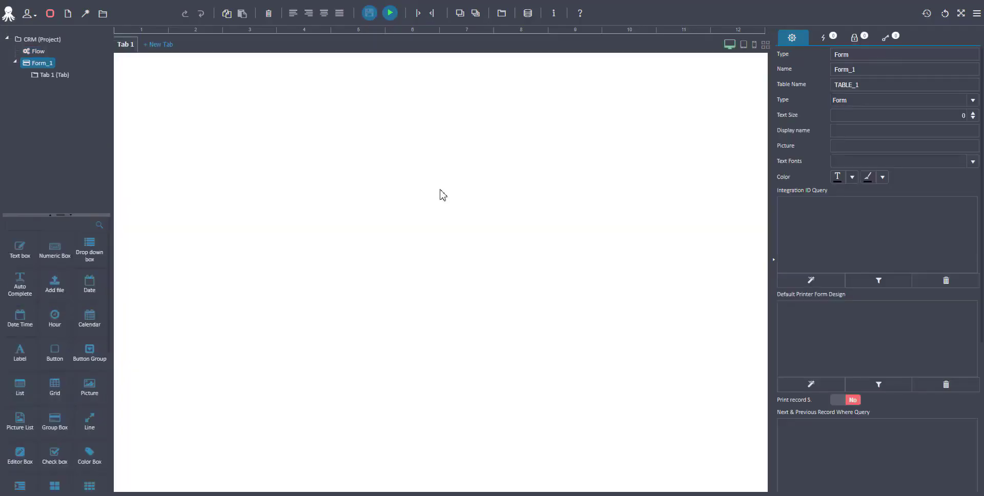
double_click(883, 74)
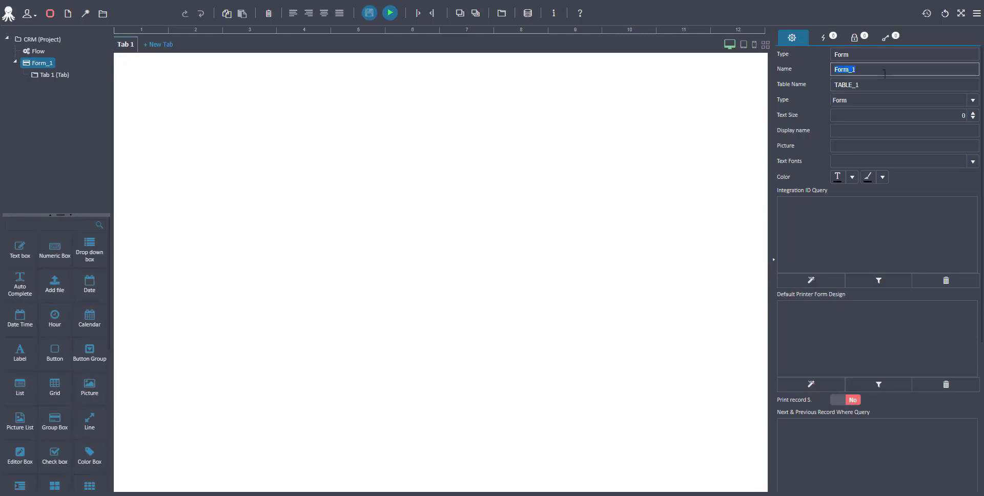
text(Company Registry)
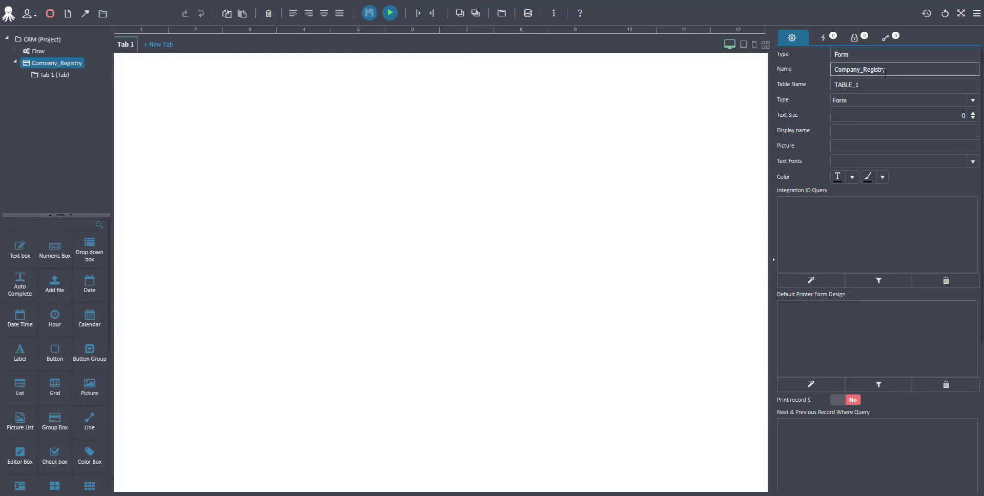
- Set the form's table name to "XP_CompanyName" and its display name to "Company Registry"
click(896, 88)
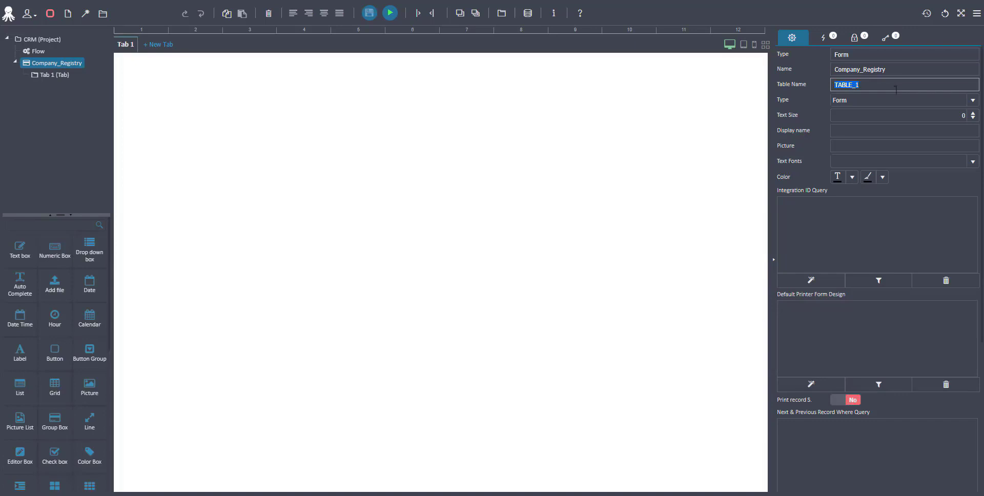
text(XP_CompanyName)
click(897, 131)
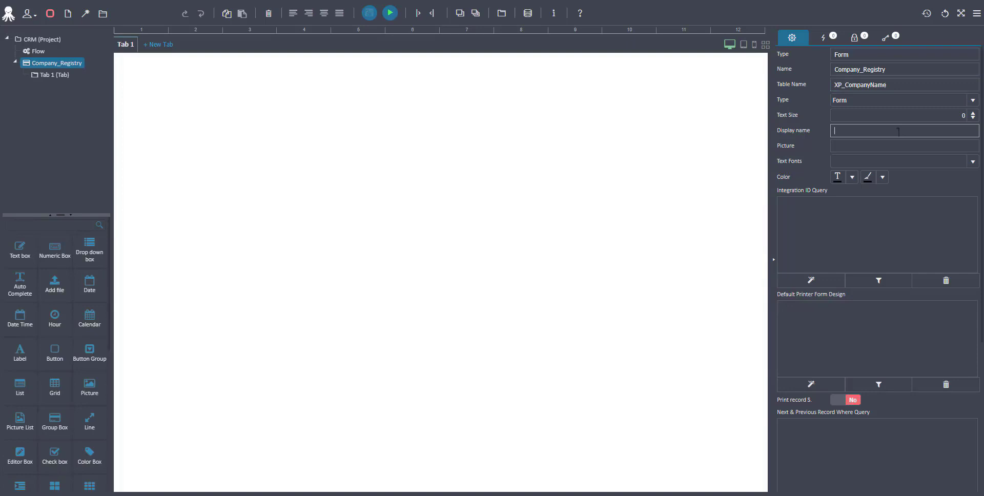
text(Company Registry)
- Add a text box to the Company_Registry form and set its label text to "Company Name"
click(21, 247)
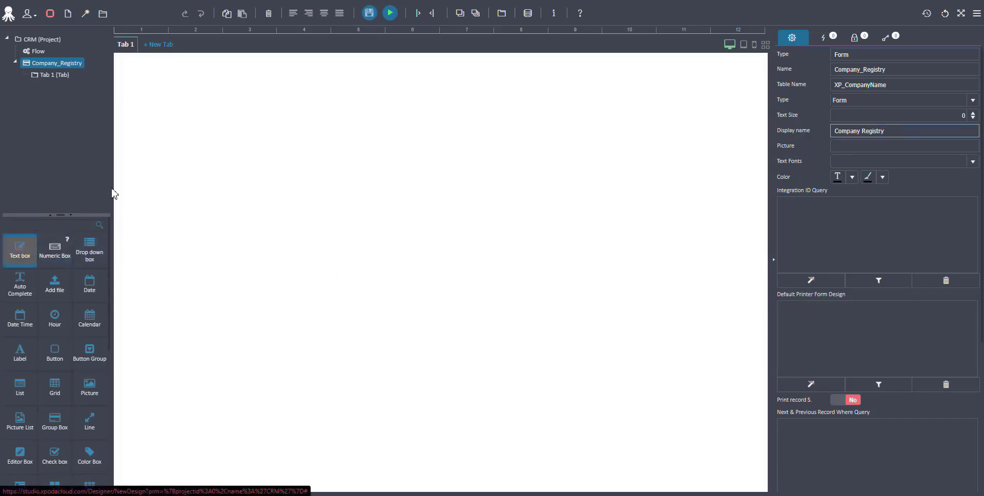
click(164, 110)
click(153, 64)
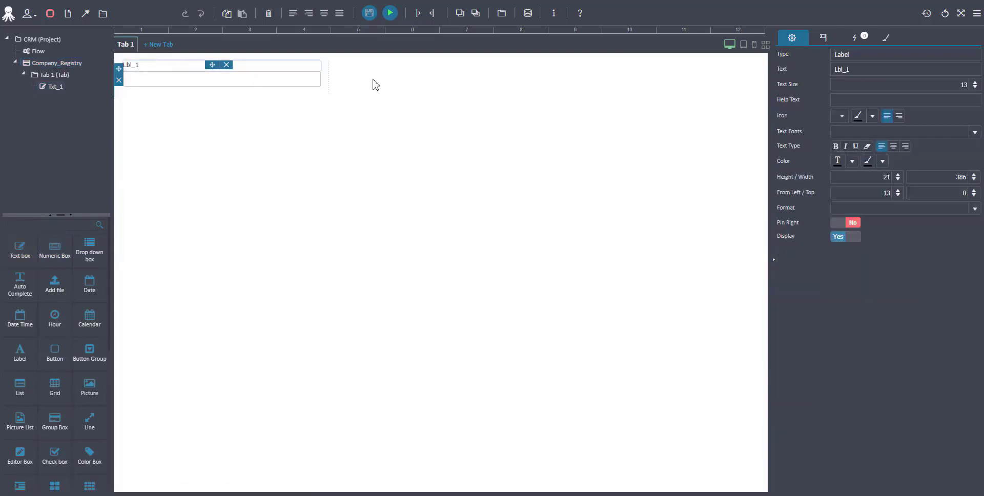
click(858, 71)
key(ctrl+a)
text(C)
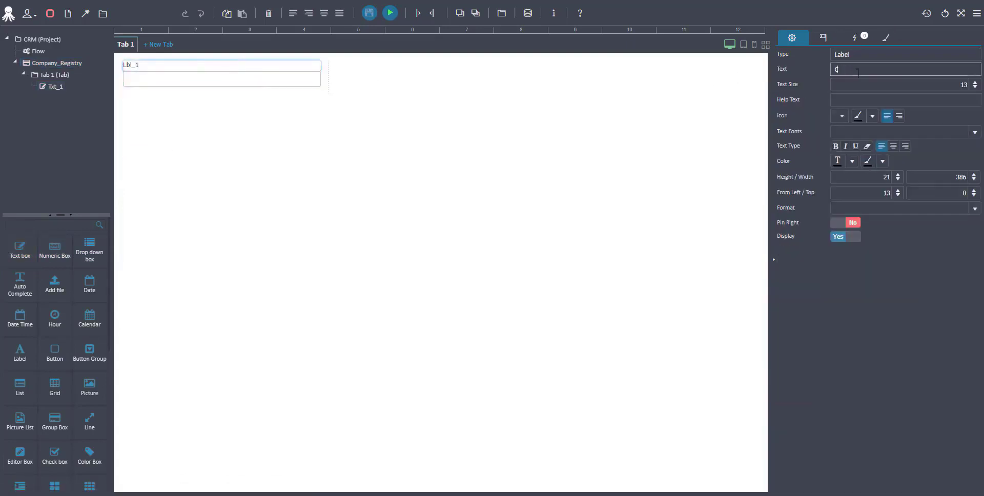
text(ompany Name)
- Rename the text box under the Company Name label as "Company_Name"
click(290, 79)
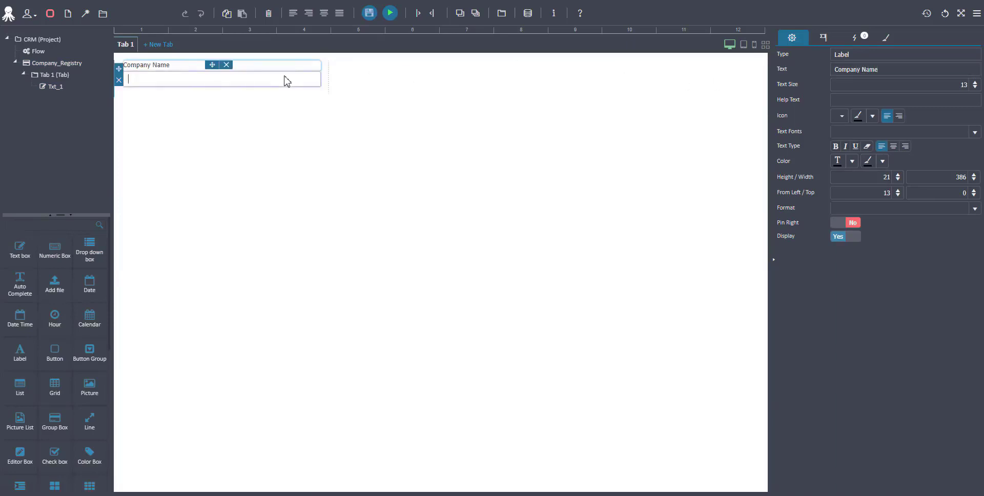
double_click(960, 71)
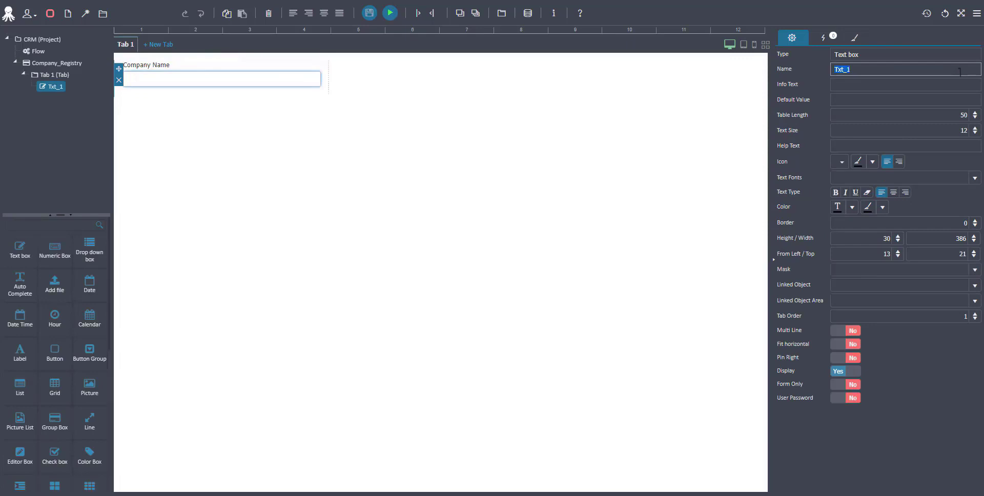
text(Company_Name)
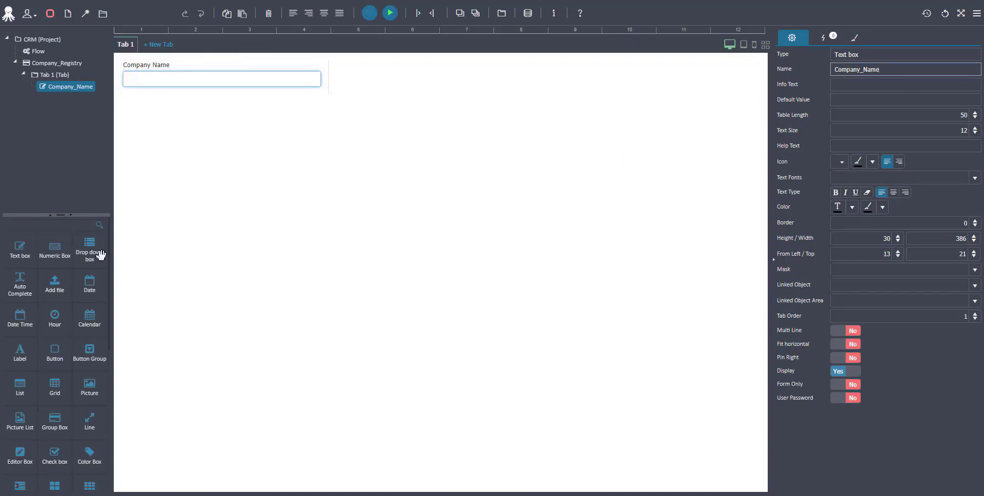
- Add a drop down box below the Company Name field and set its label text to "Sector"
drag(83, 250, 168, 159)
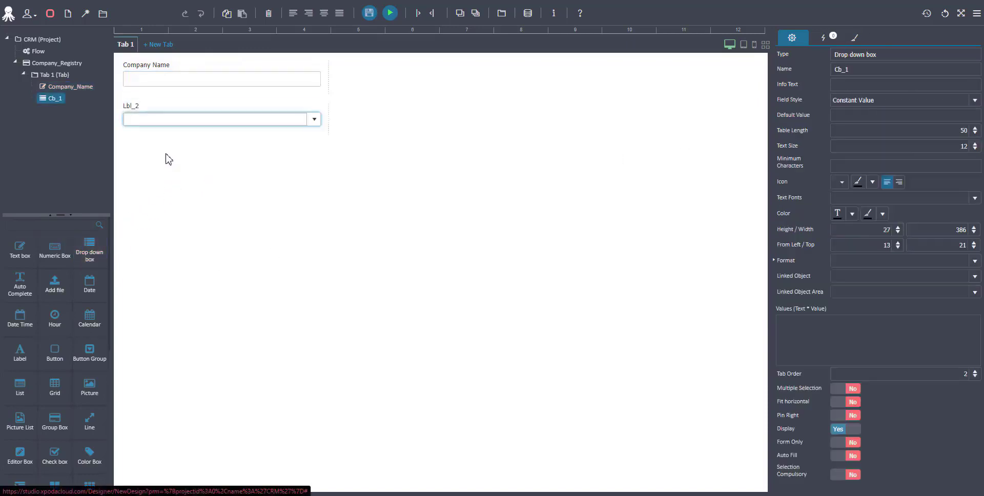
click(150, 104)
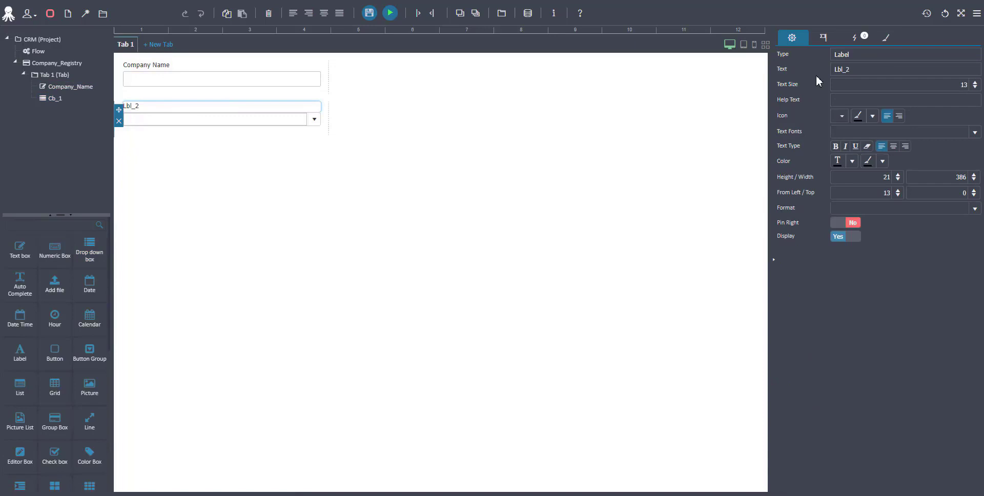
double_click(888, 75)
text(Sector)
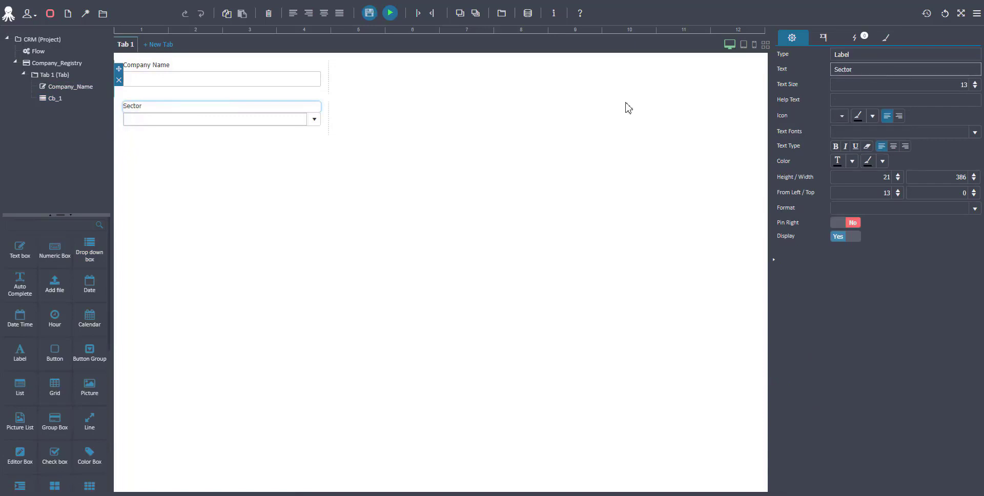
- Rename the drop down box under the Sector label as "Sector"
click(271, 121)
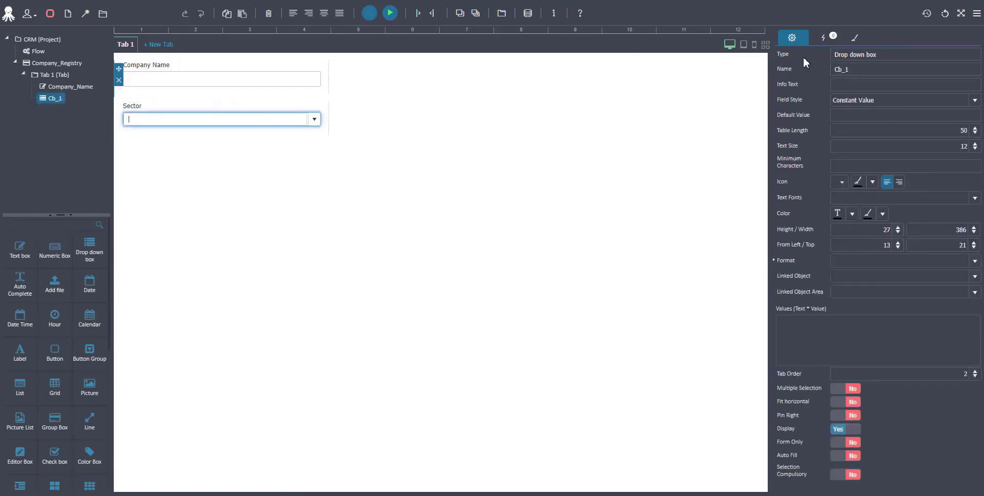
double_click(904, 70)
text(Sector)
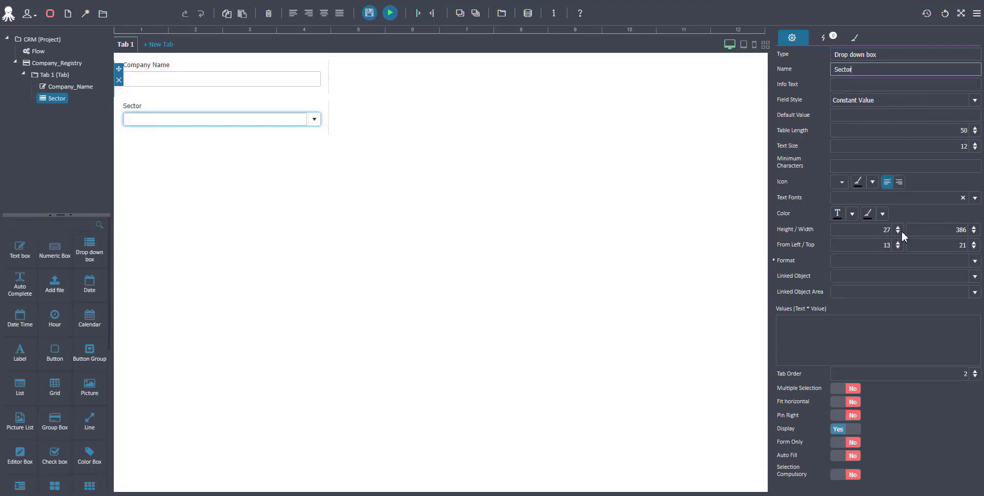
- Enter Construction, Finance, Retail and Production on separate lines as the Sector drop down box's values
click(895, 333)
text(C)
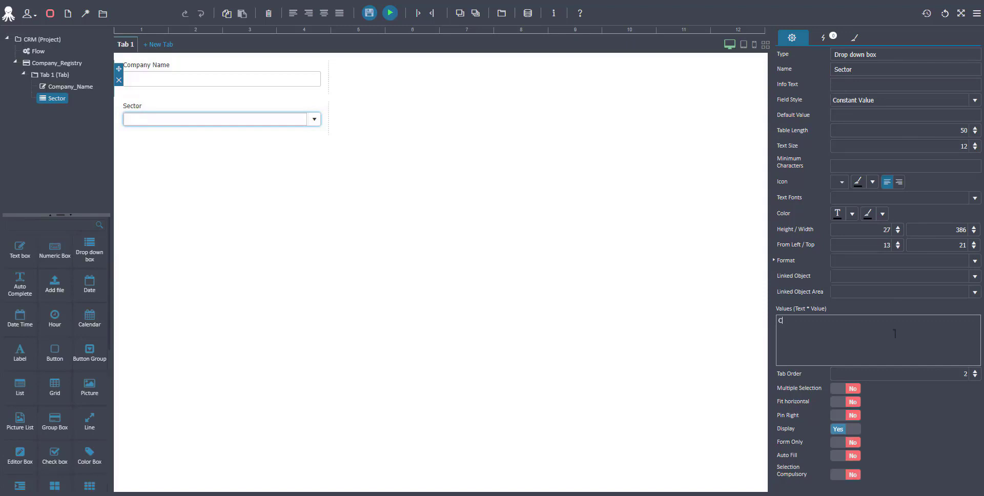
text(onstruction )
text(Finan)
text(ce )
text(Retail )
text(Produc)
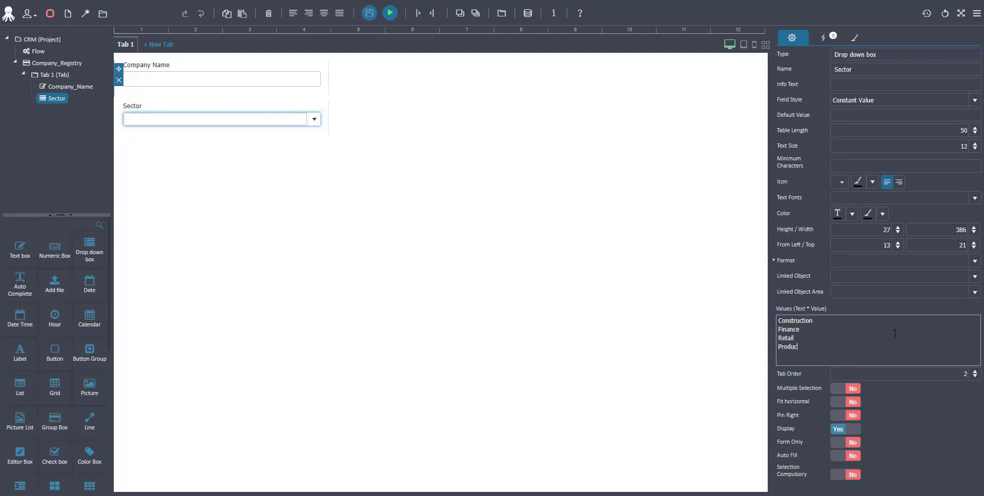
text(tion)
- Add a drop down box below the Sector field and set its label text to "Company Type"
drag(92, 250, 159, 145)
click(159, 146)
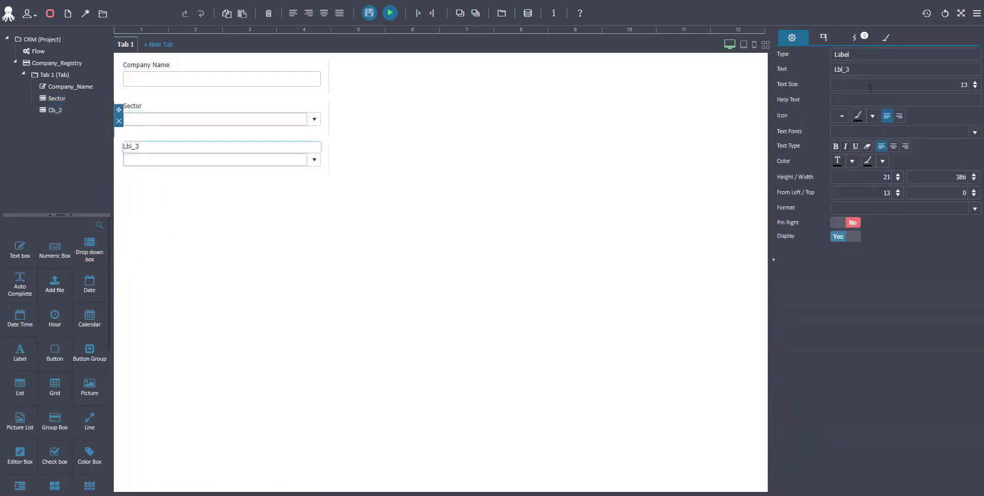
click(900, 75)
key(ctrl+a)
text(Com)
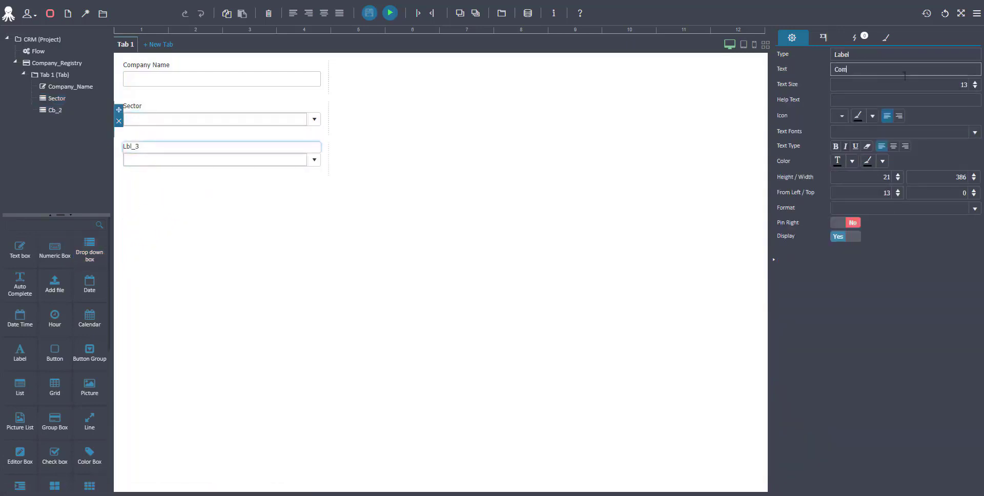
text(pany Type)
- Rename the drop down box under the Company Type label as "Company_Type"
click(270, 162)
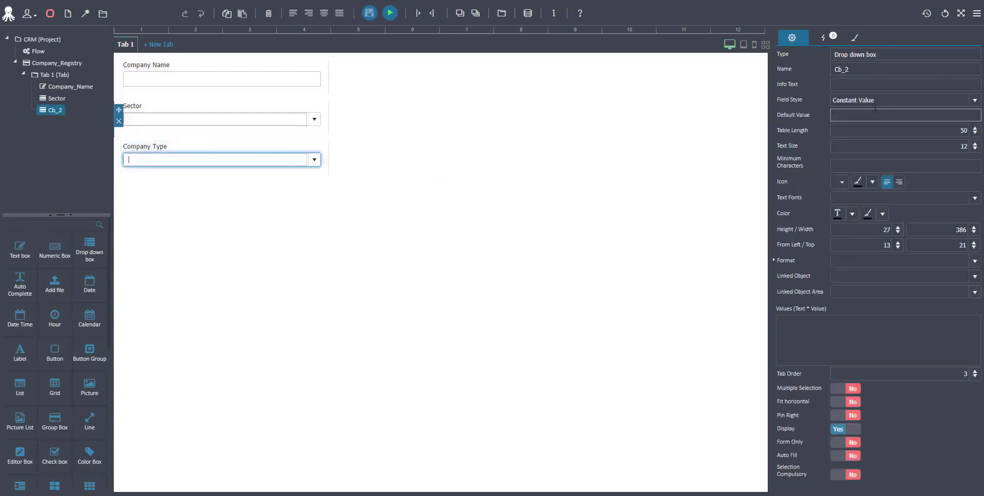
click(889, 71)
key(ctrl+a)
text(C)
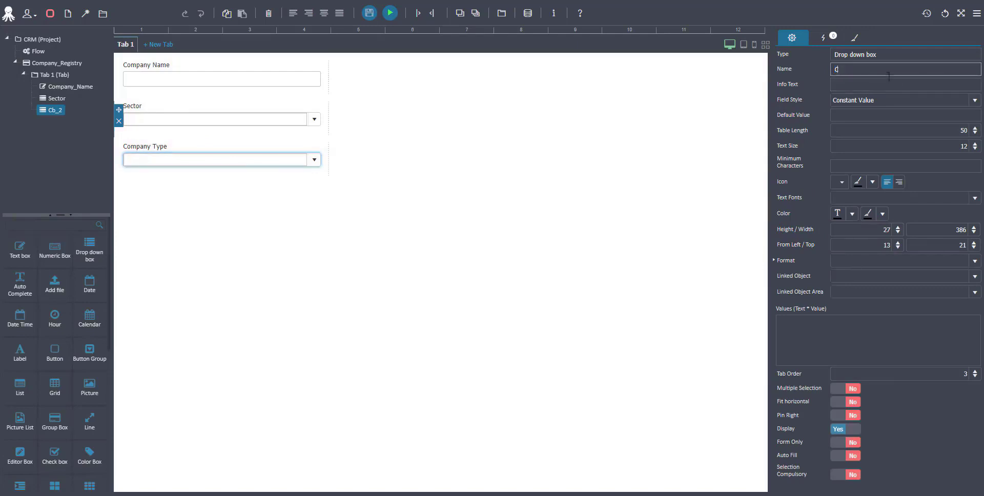
text(ompany_Type)
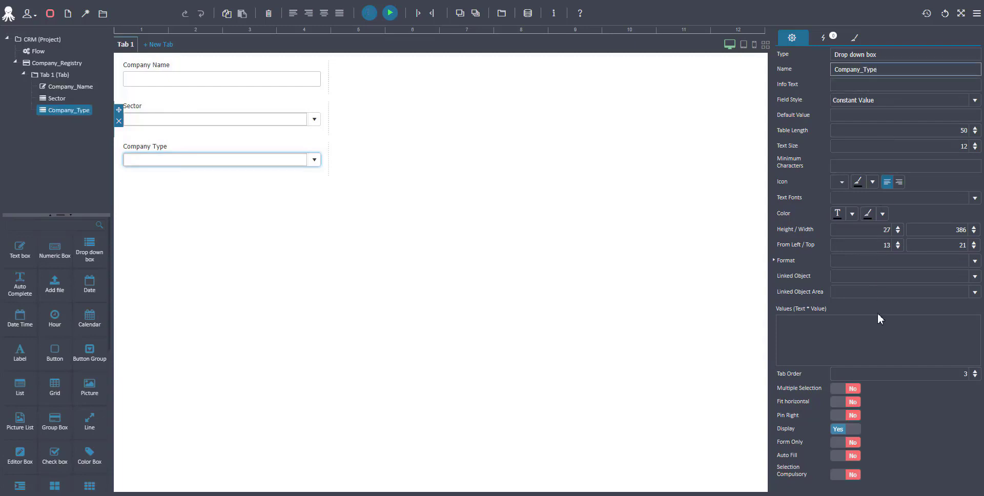
- Enter Customer and Solution Partner on separate lines as the Company_Type drop down box's values
click(883, 328)
text(Cu)
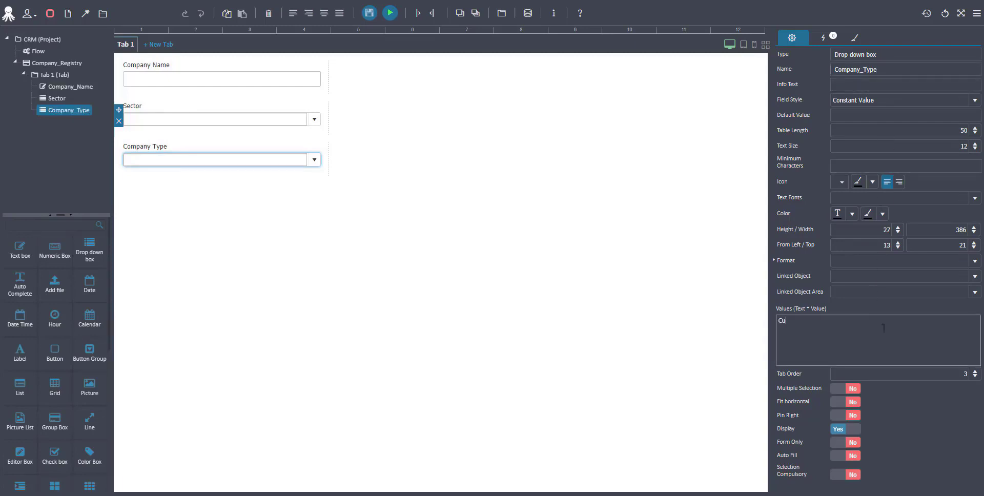
text(stomer )
text(Solu)
text(tion Pa)
text(rtner)
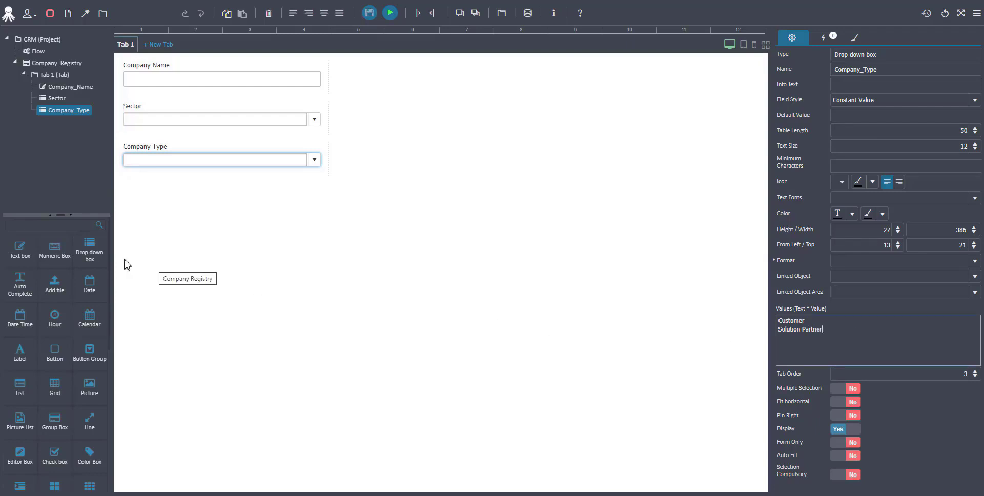
- Add a drop down box below the Company Type field and set its label text to "Account Manager"
drag(90, 251, 154, 185)
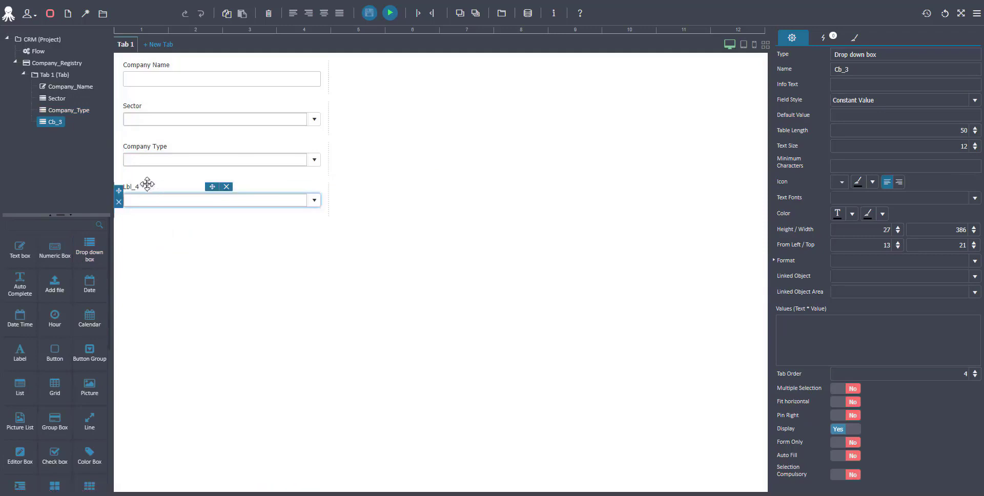
click(150, 185)
click(911, 74)
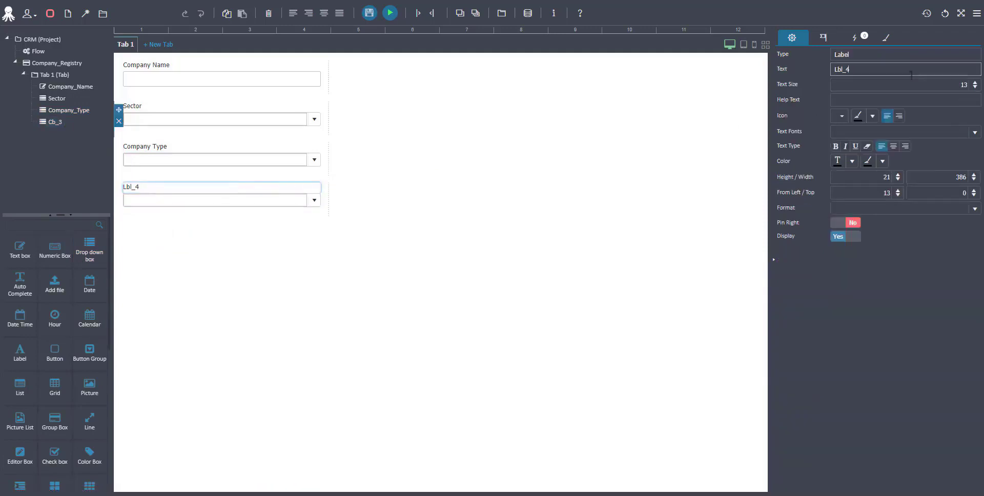
key(ctrl+a)
text(Account Manager)
key(Return)
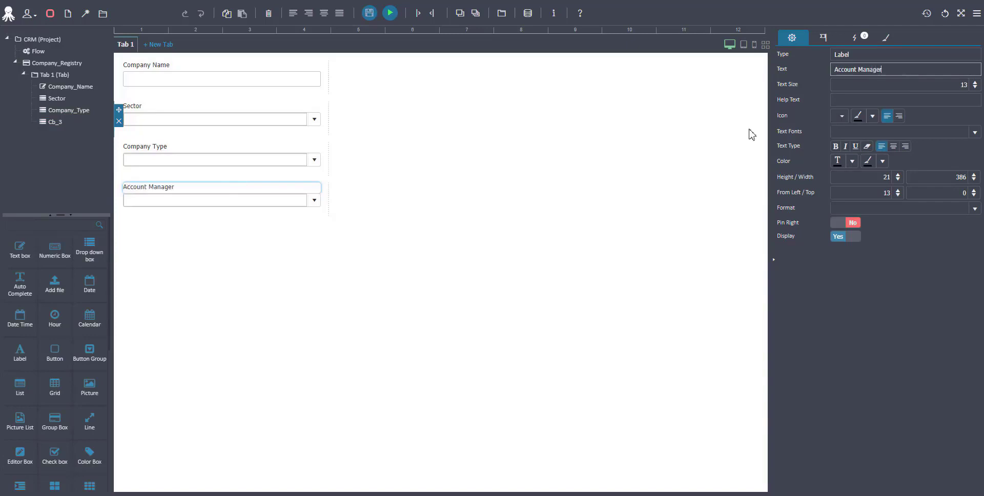
- Rename the drop down box under the Account Manager label as Account_Manager and set its field style to SQL Query
click(289, 201)
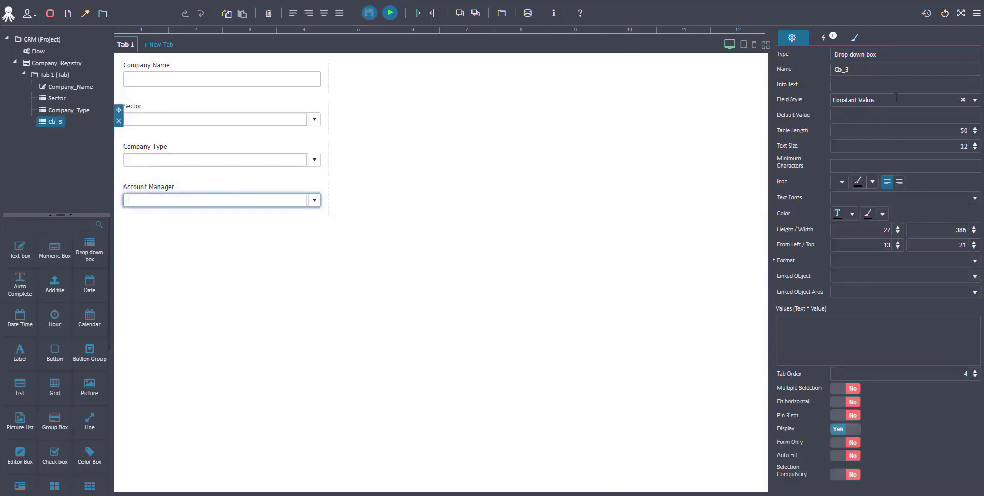
double_click(927, 74)
text(Acc)
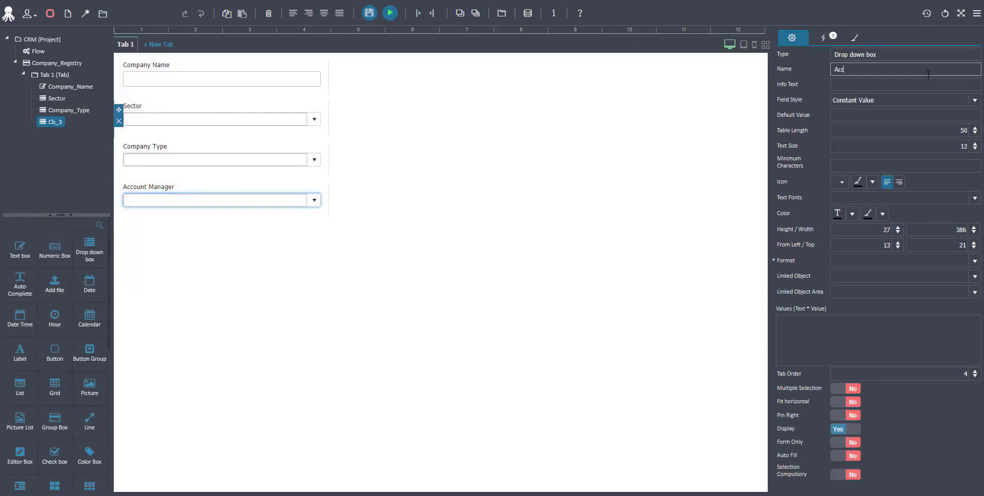
text(ount Manager)
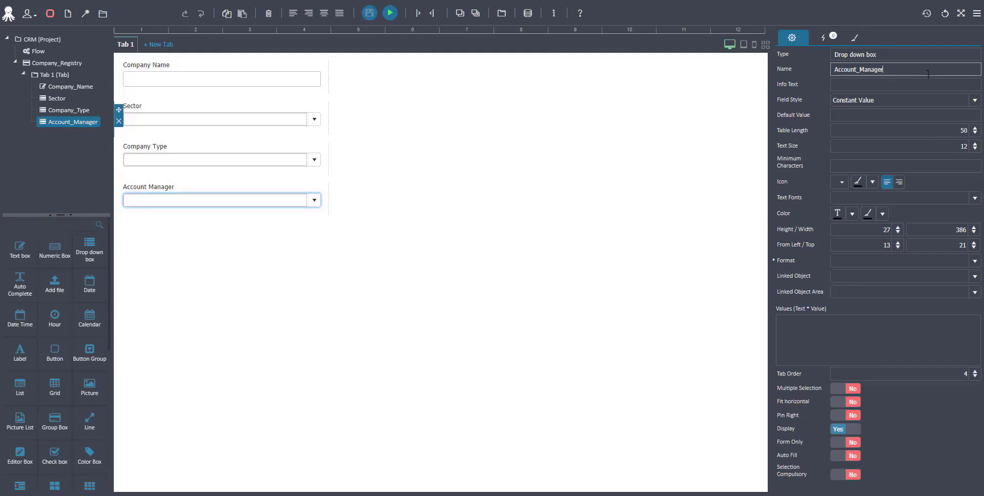
click(975, 104)
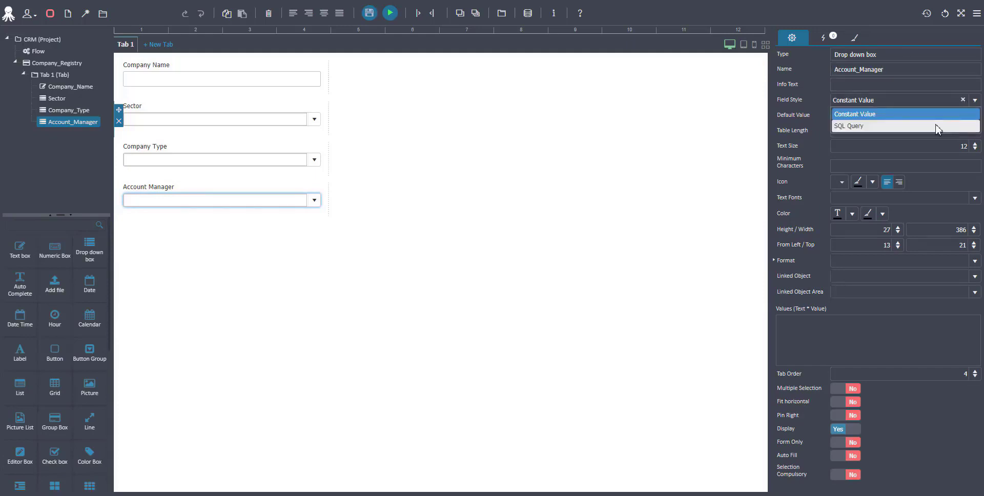
click(935, 127)
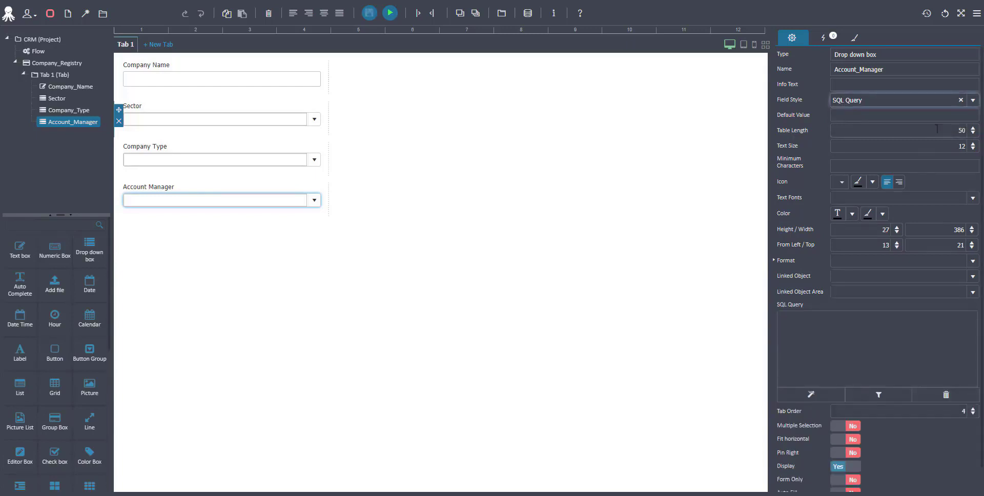
- Build and save the Account_Manager drop down box's SQL query, selecting UserID and UserFullName from the XPODA_CLIENT_USERS table
click(885, 346)
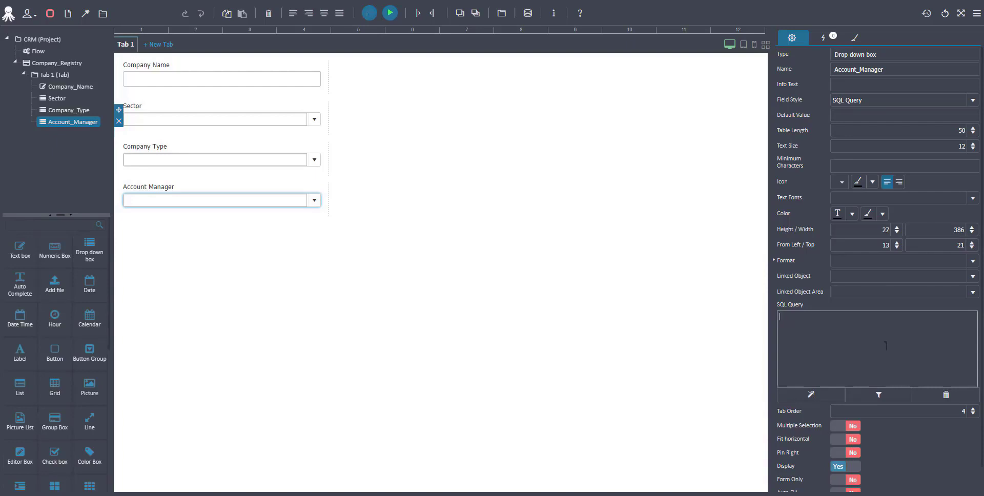
click(813, 395)
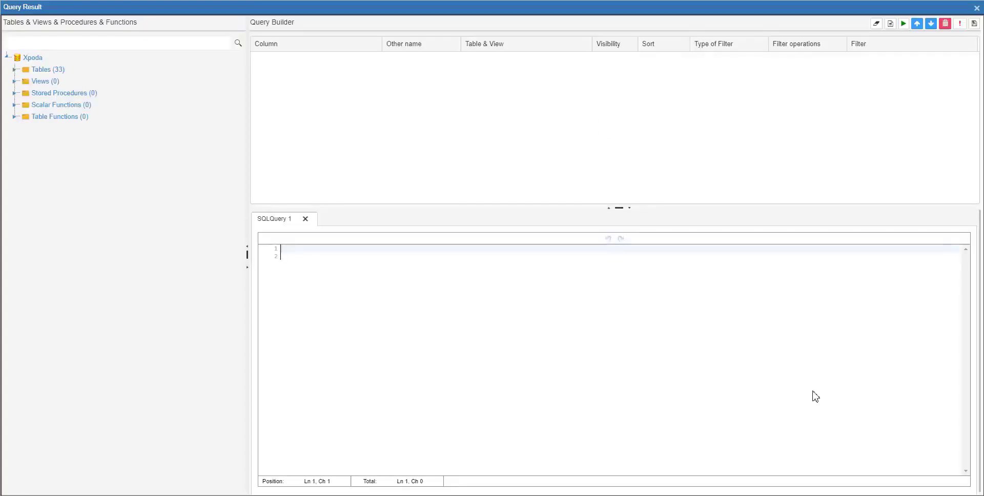
click(15, 70)
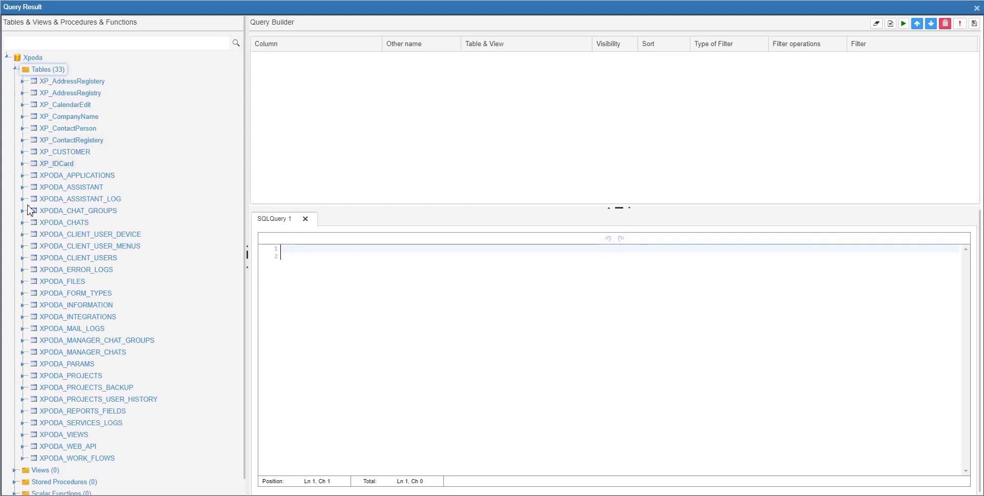
click(22, 258)
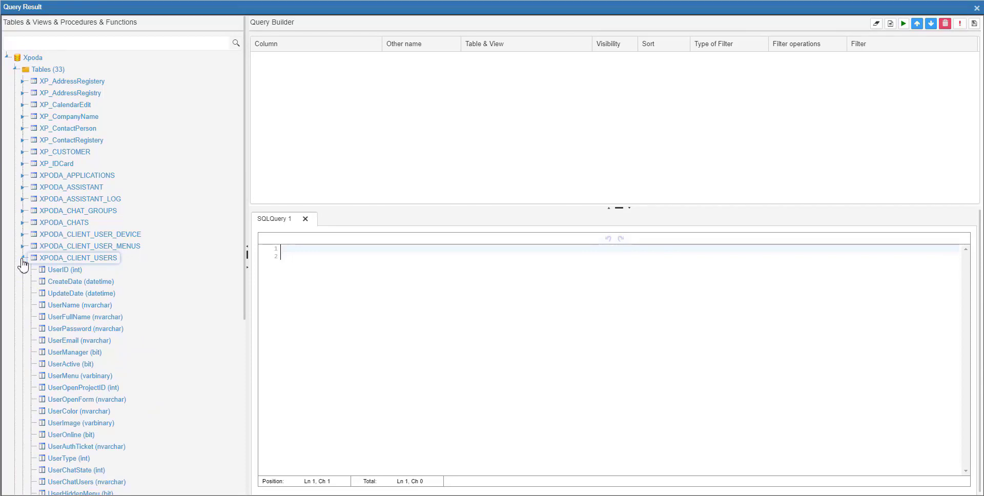
drag(58, 269, 334, 134)
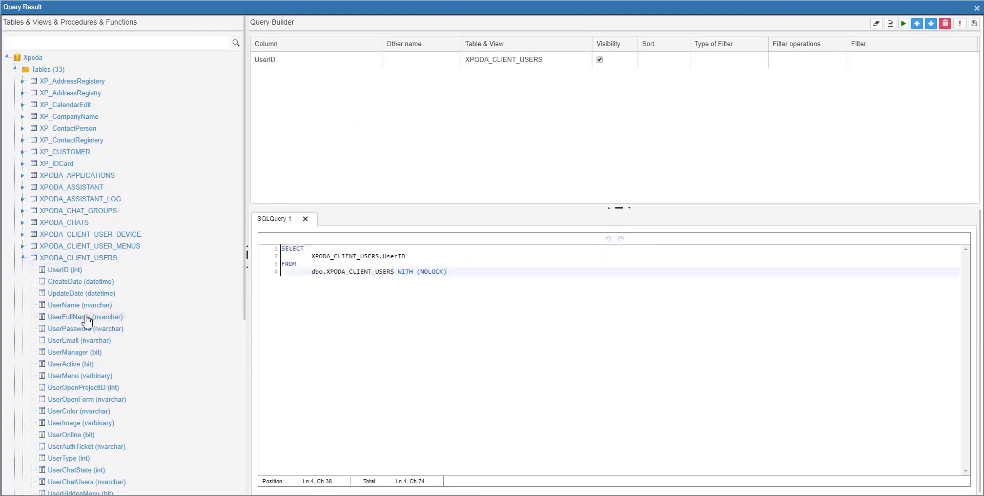
drag(87, 319, 334, 149)
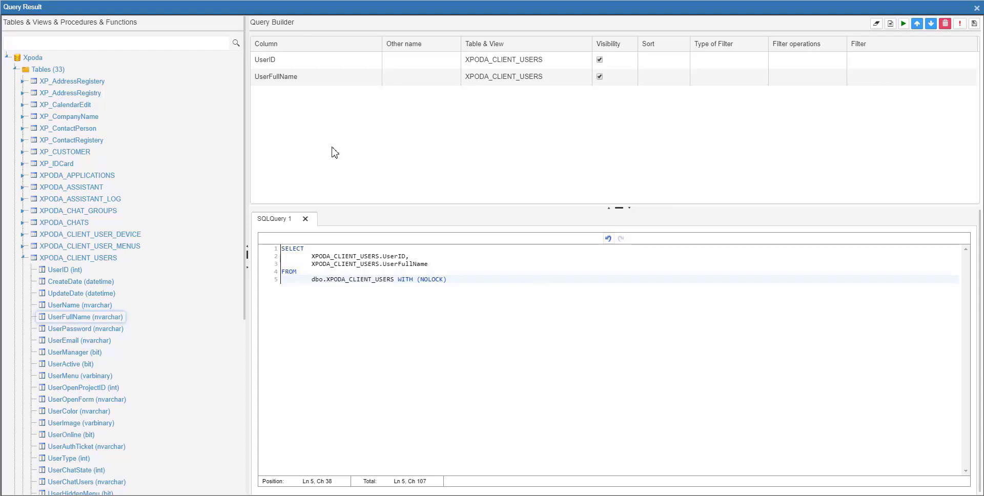
click(974, 29)
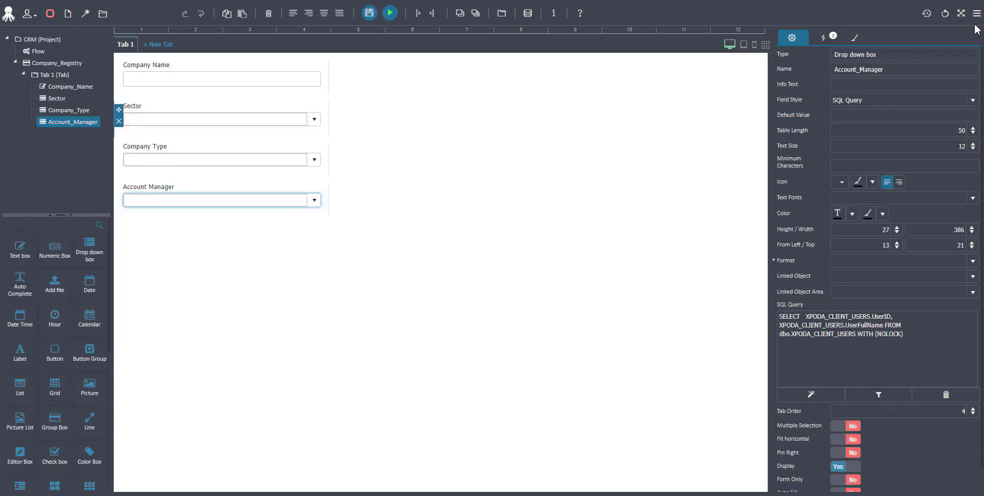
- Add the Record Selection ready action to the Company_Name text box, and save and run the form
click(302, 83)
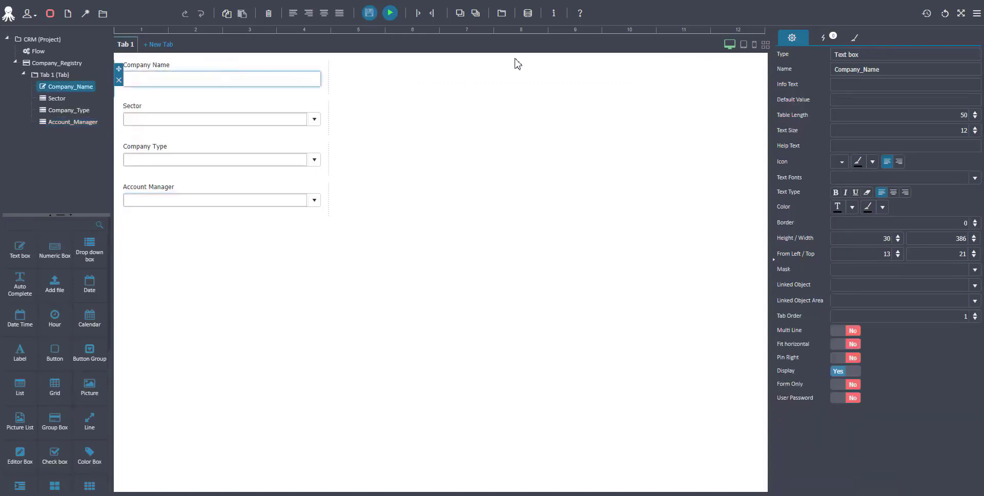
click(826, 41)
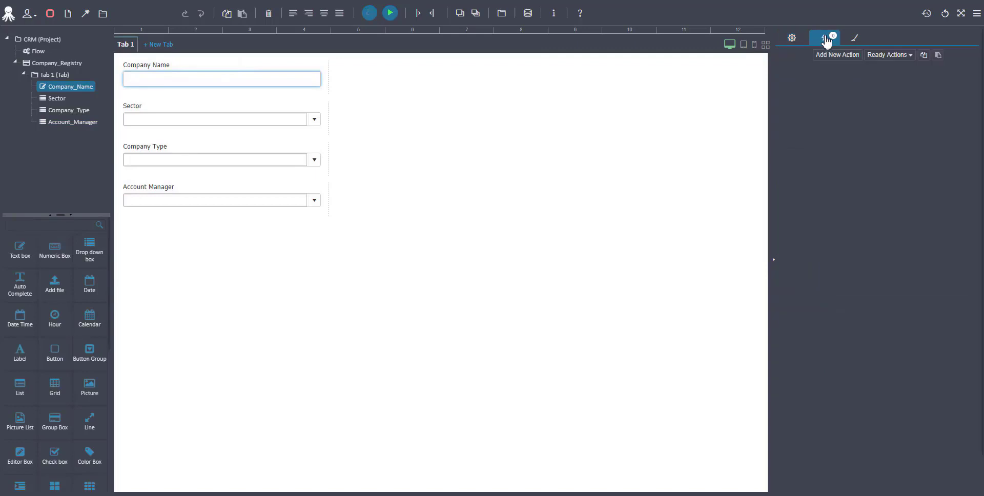
click(892, 57)
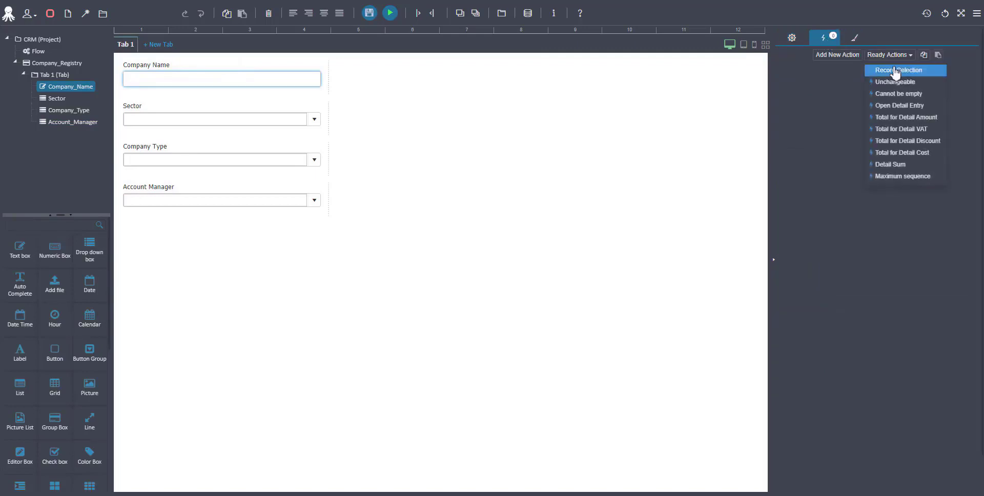
click(896, 71)
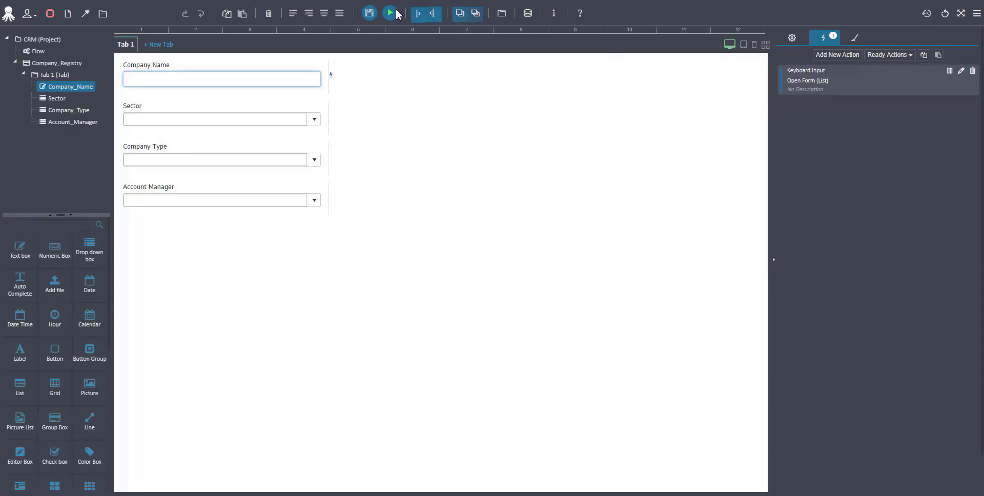
click(373, 14)
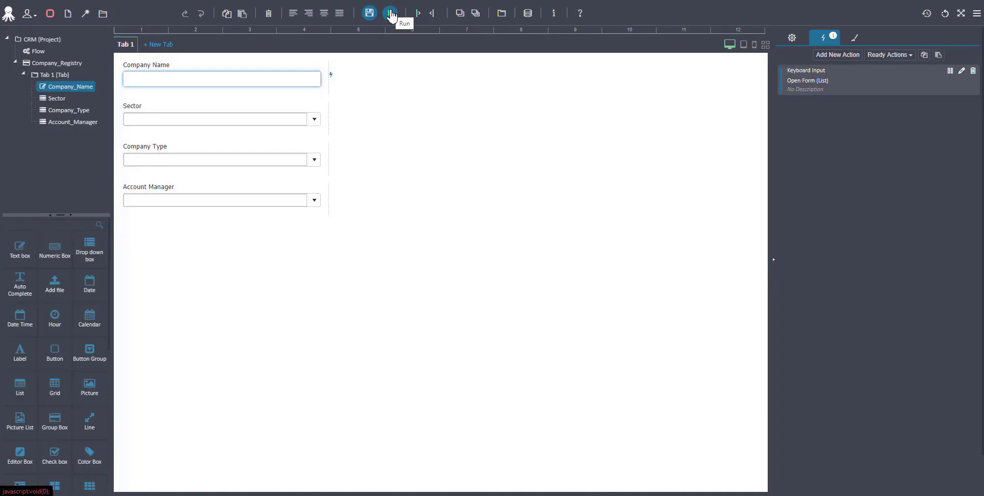
click(391, 14)
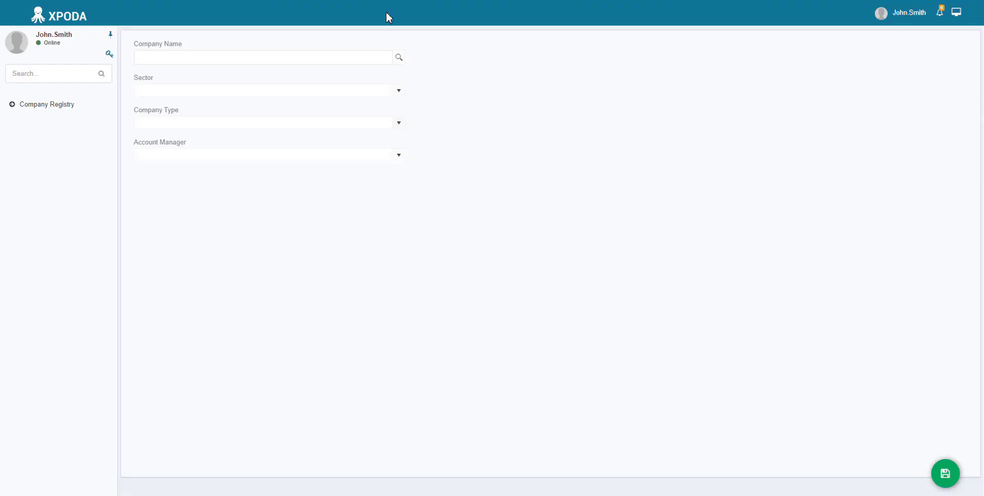
- Save a record with company name Xpoda, sector Construction, company type Customer and the first listed account manager, and open the record list
click(369, 55)
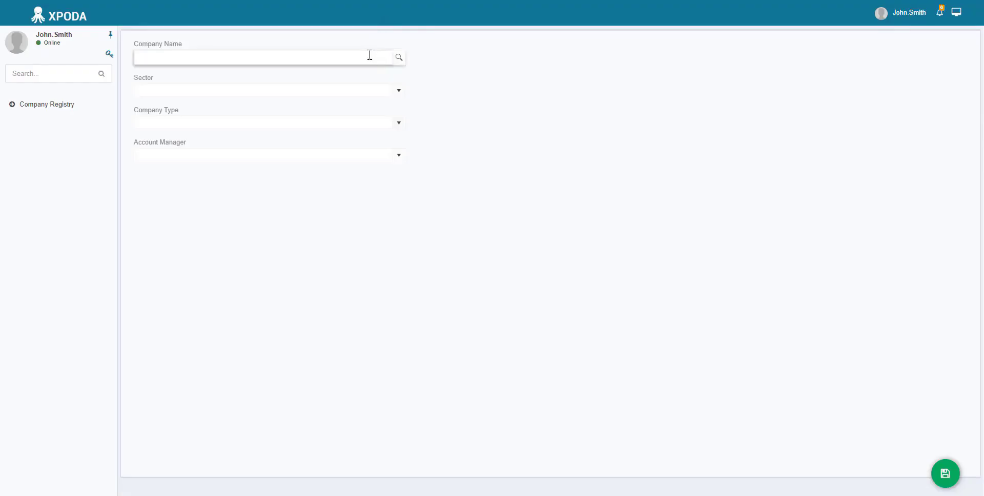
text(Xpoda)
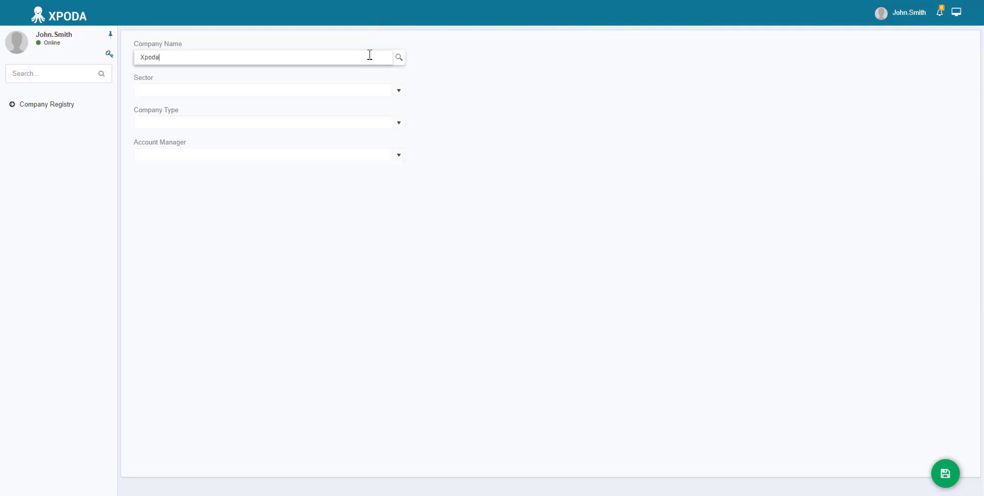
click(399, 92)
click(384, 108)
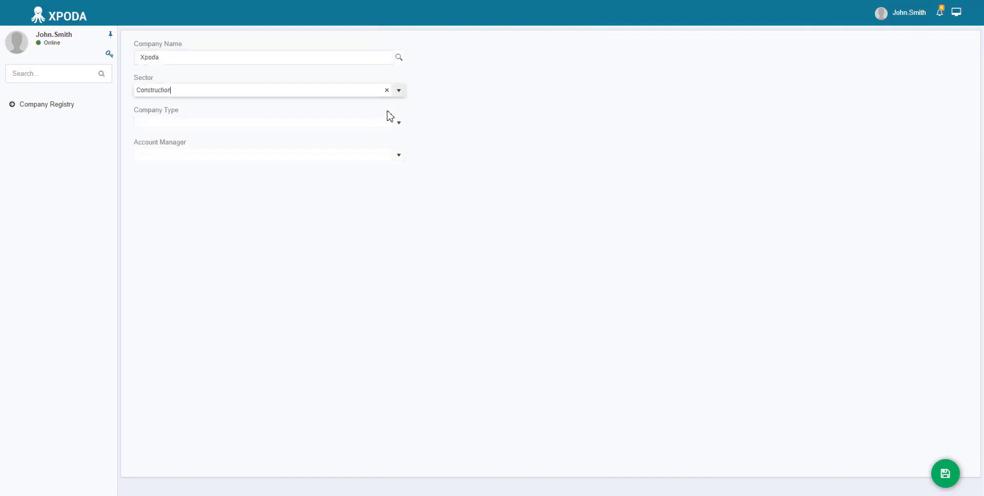
click(400, 126)
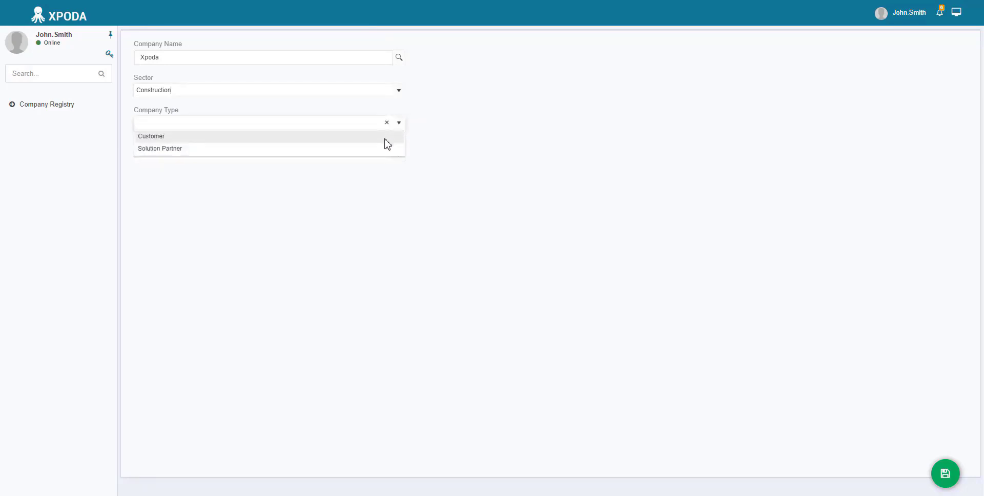
click(385, 135)
click(402, 156)
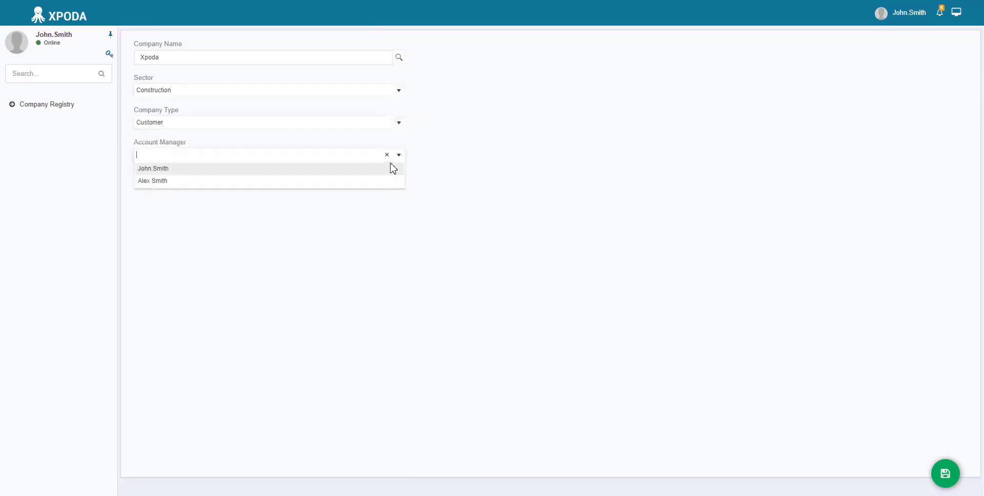
click(384, 169)
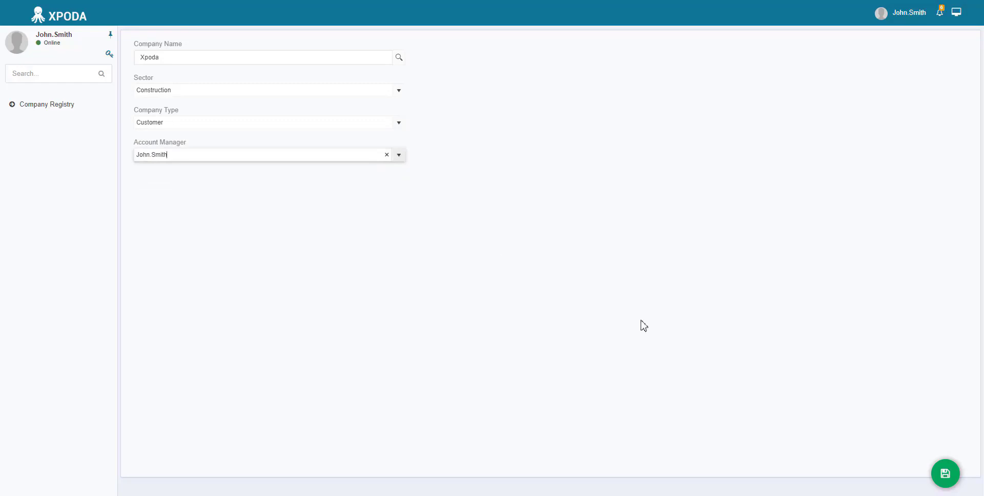
click(940, 480)
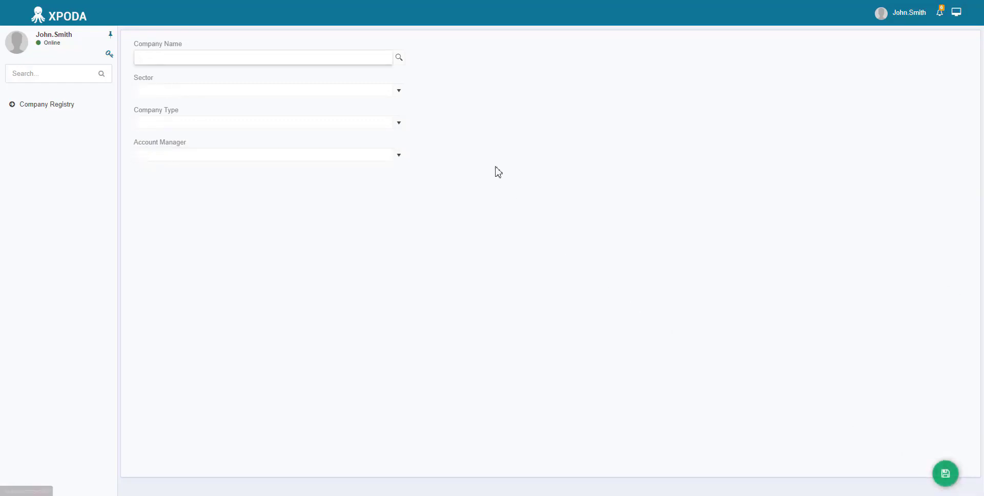
click(398, 57)
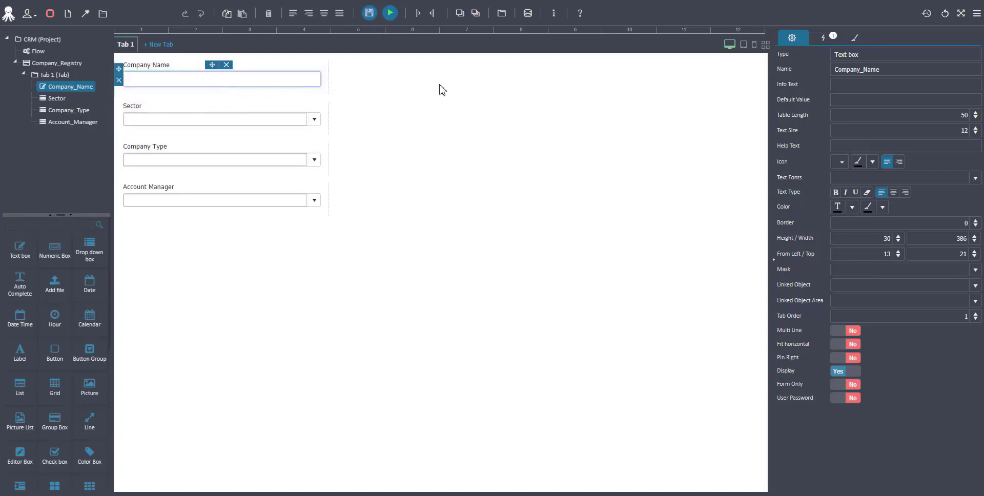
- Rebuild the query of the Company_Name text box's Open Form (List) action with UserTableID, Company_Name, Sector and Company_Type from XP_CompanyName
click(822, 42)
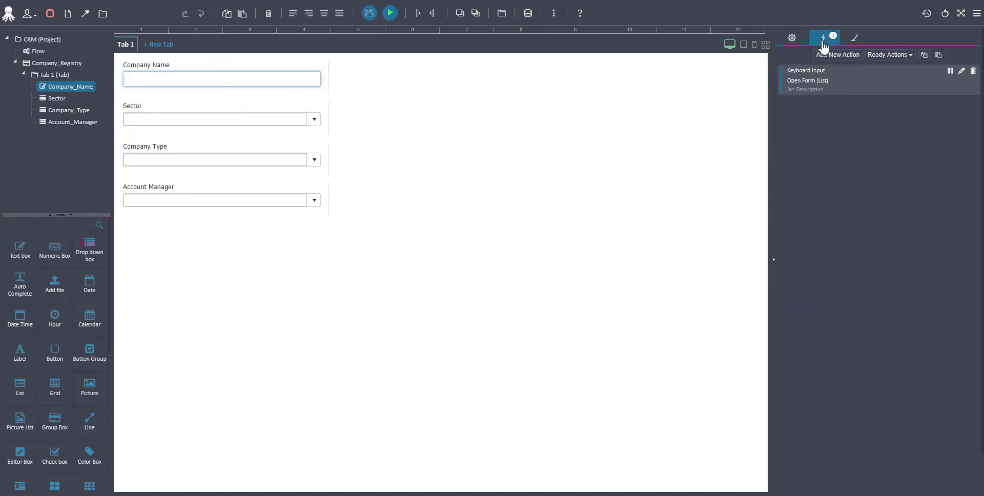
click(963, 72)
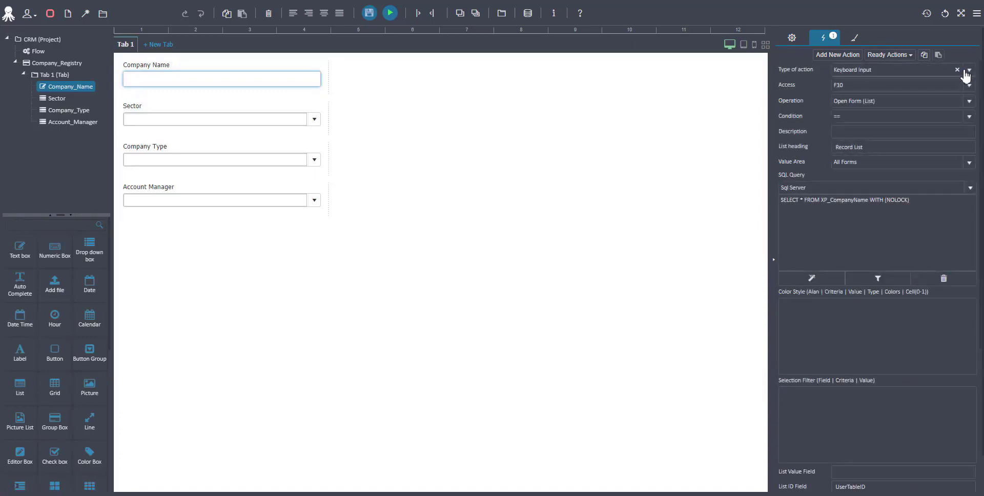
click(812, 279)
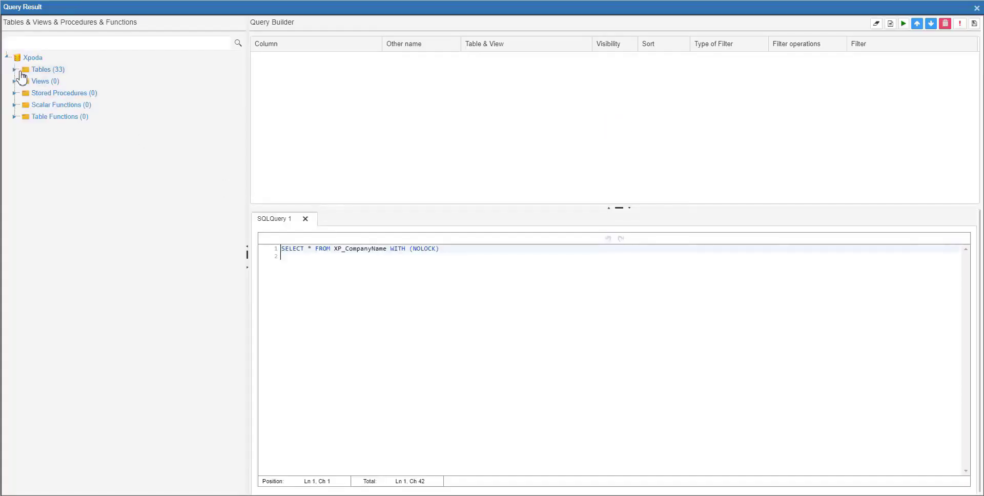
click(14, 70)
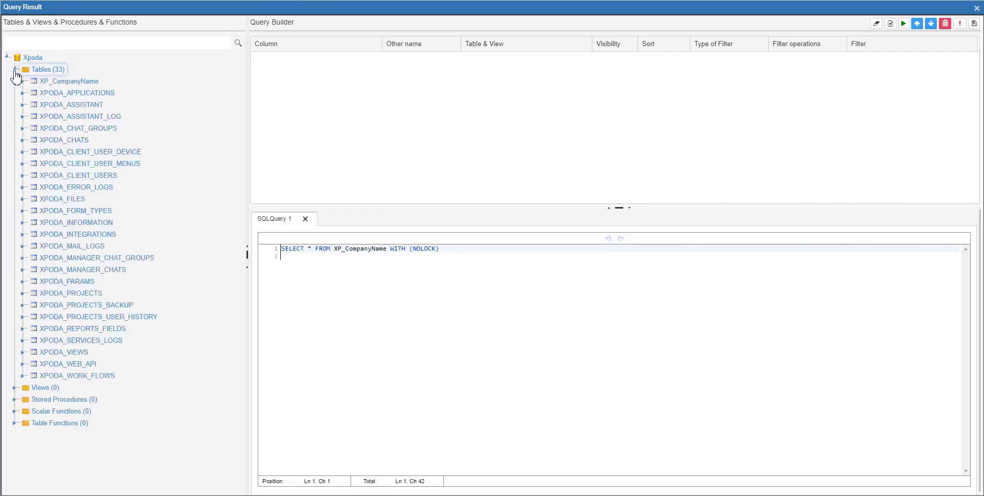
click(23, 82)
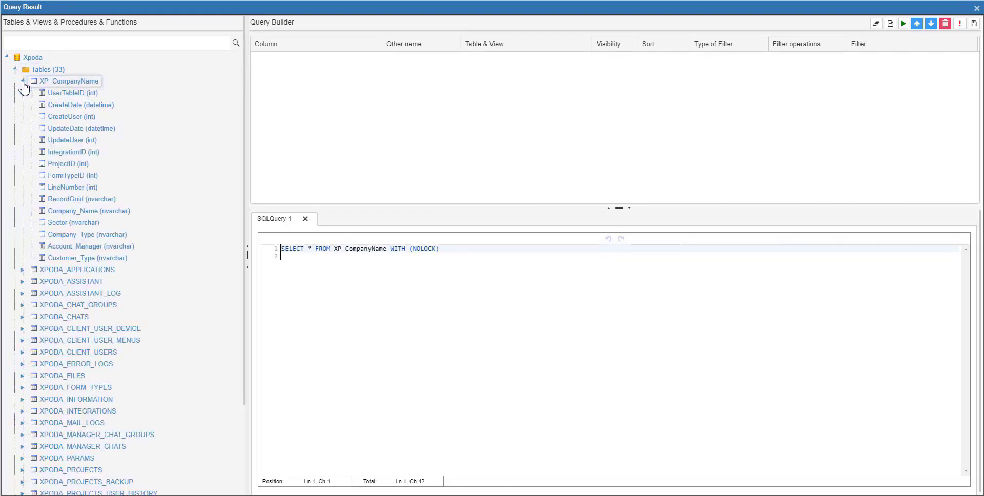
drag(68, 94, 270, 138)
drag(106, 212, 317, 157)
drag(71, 223, 308, 164)
drag(94, 236, 341, 160)
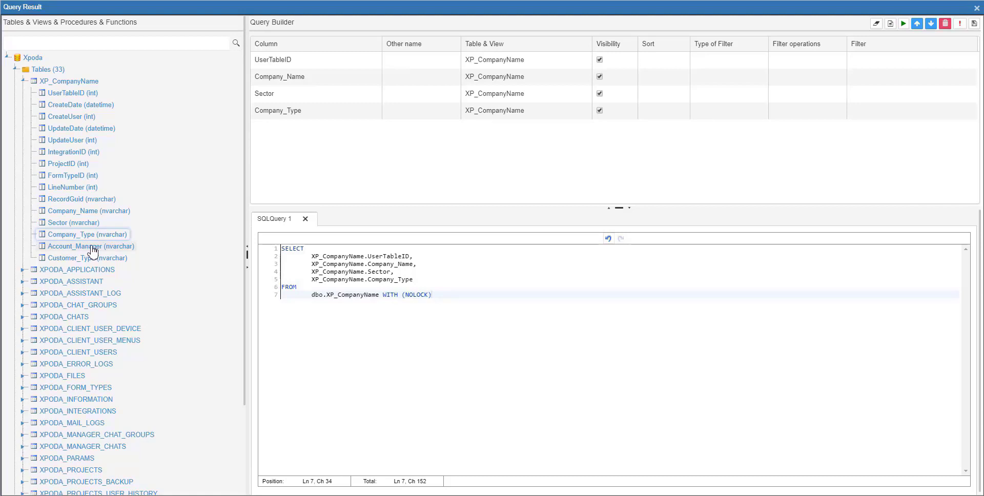
- Add UserFullName from XPODA_CLIENT_USERS to the query with a LEFT join, using master field Account_Manager and join field UserID
scroll(92, 279, down, 1)
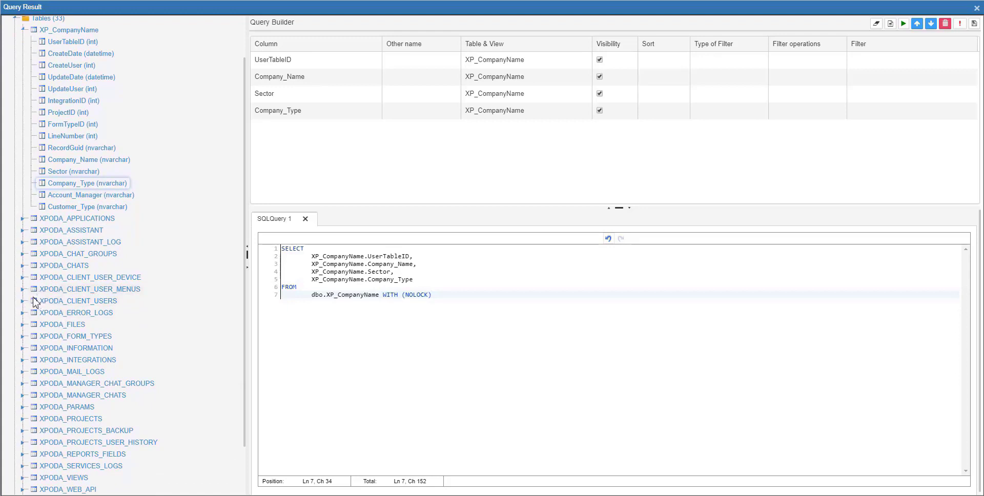
click(23, 303)
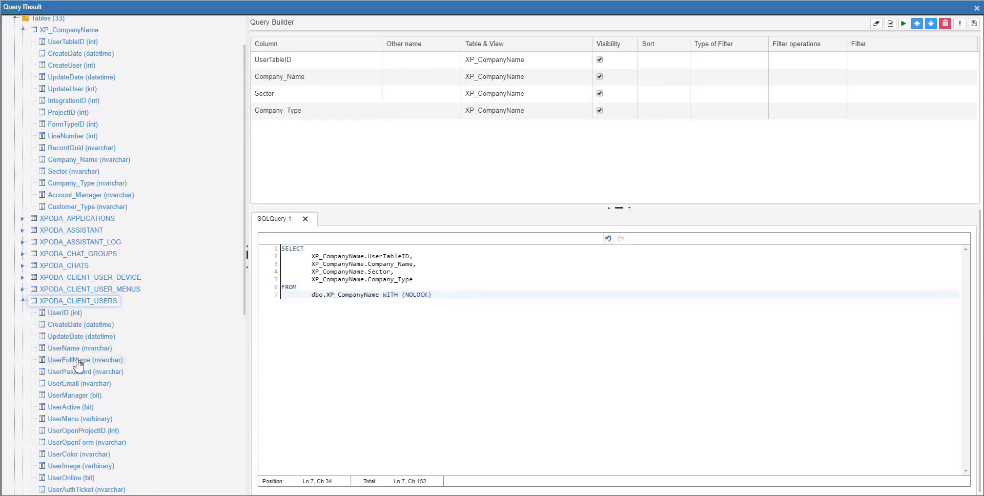
drag(81, 362, 328, 184)
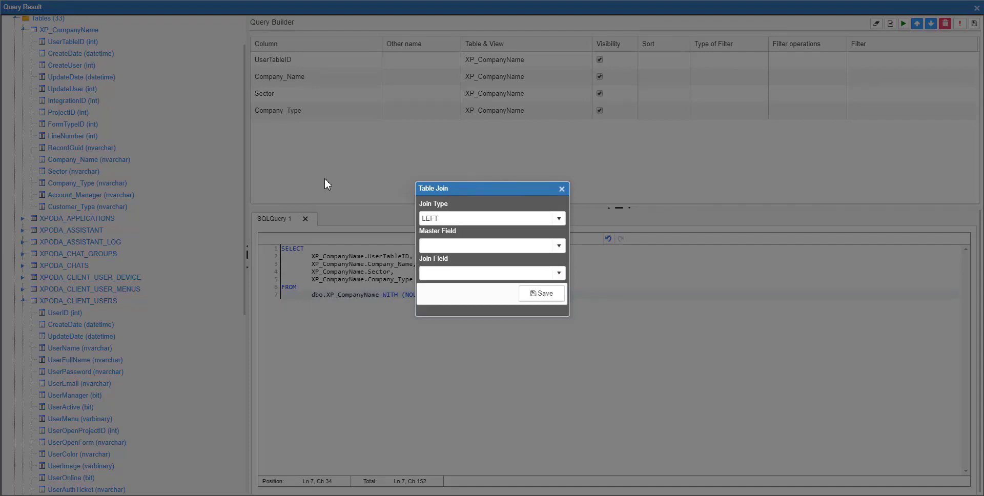
click(469, 247)
text(acc)
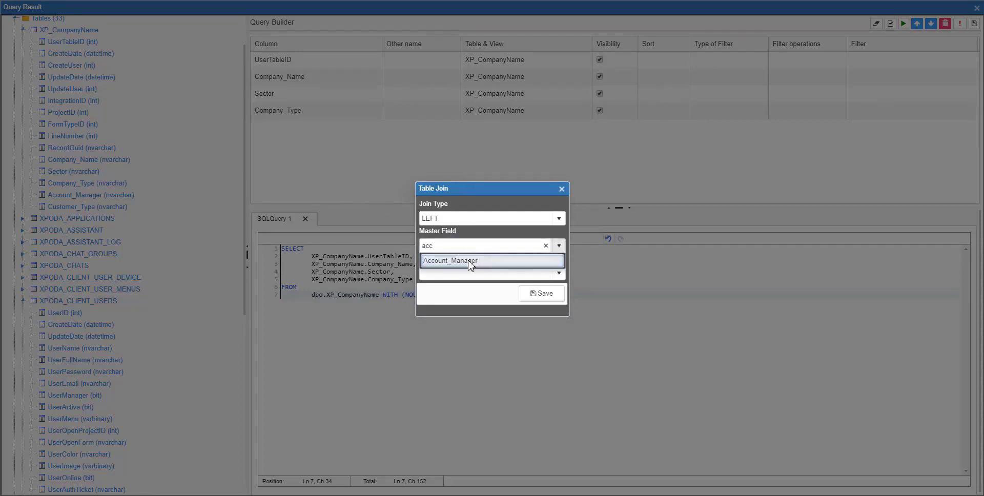
click(468, 261)
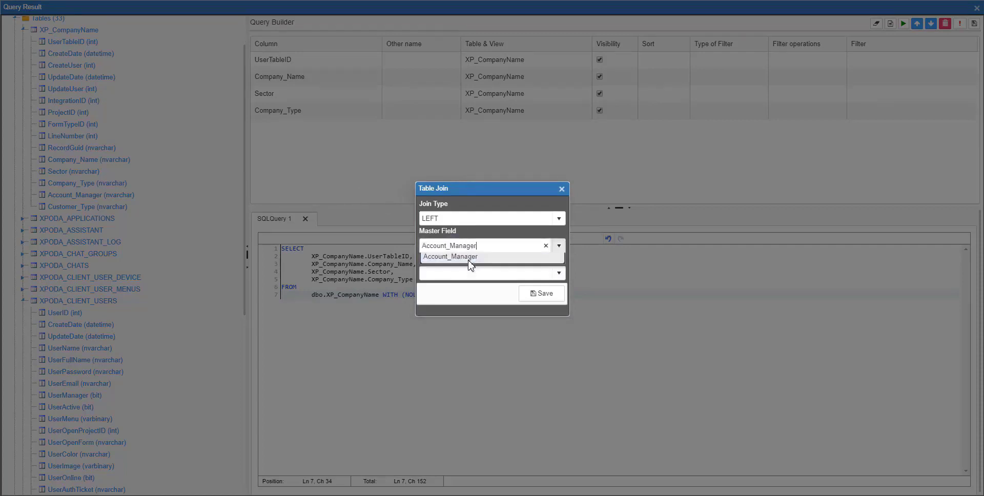
click(470, 276)
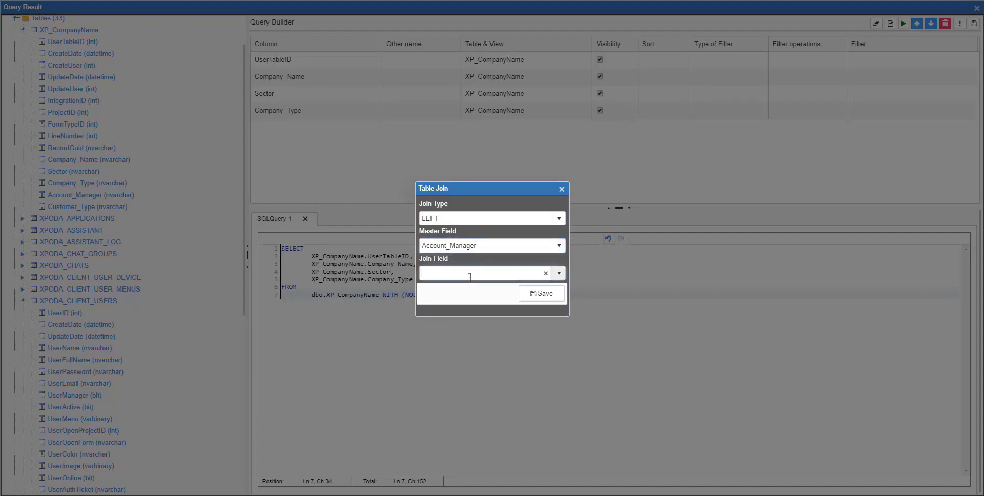
text(us)
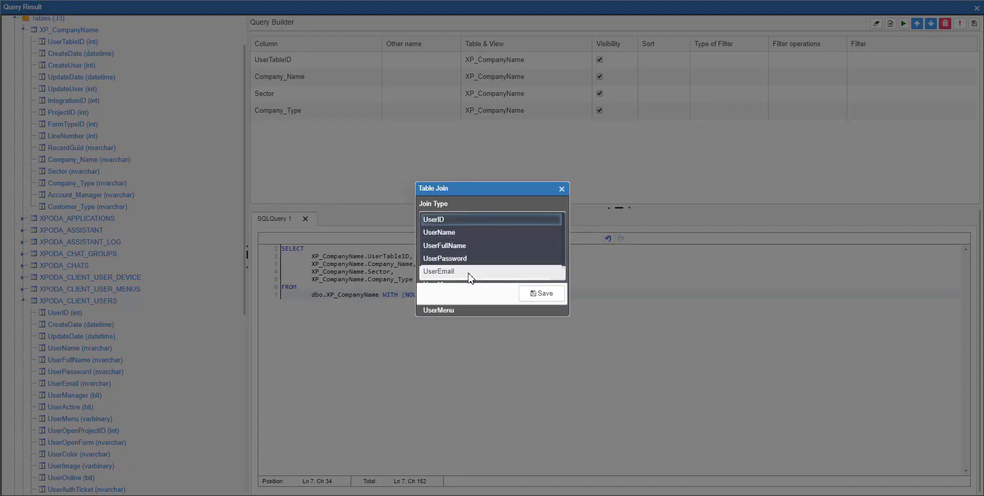
click(457, 221)
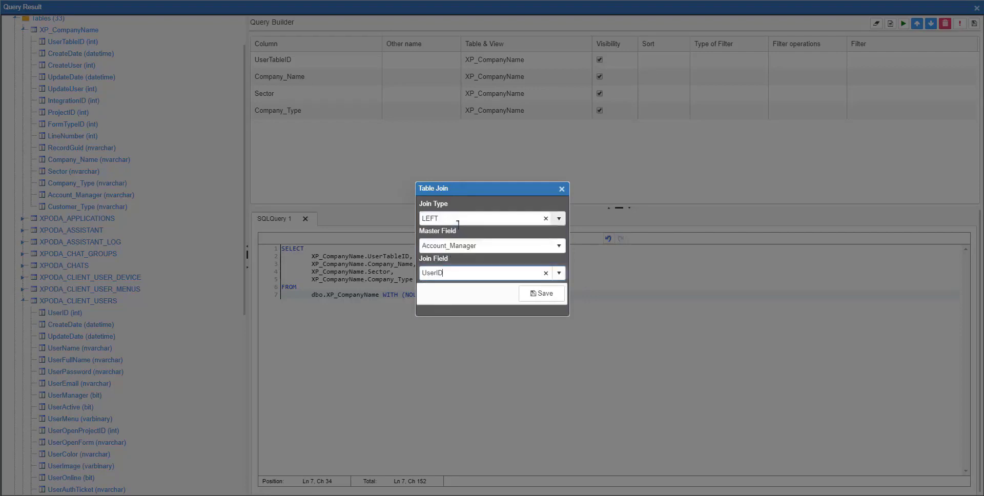
click(534, 296)
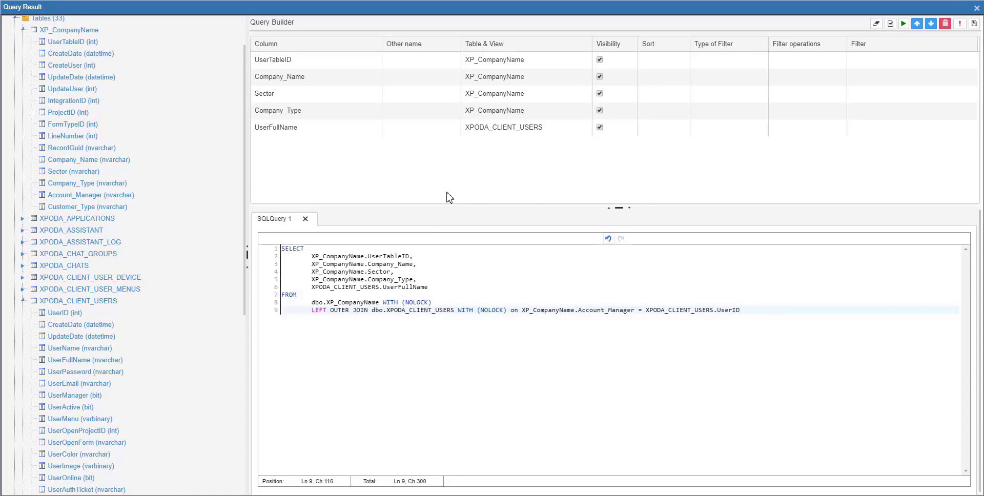
- Give the query columns other names: Account Manager for UserFullName, Company Type for Company_Type and Company Name for Company_Name
click(427, 132)
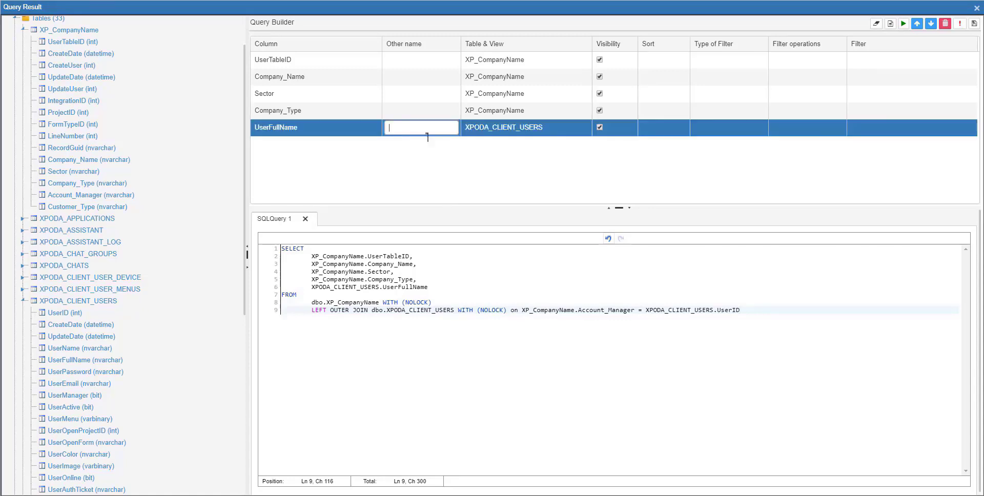
text(Account Man)
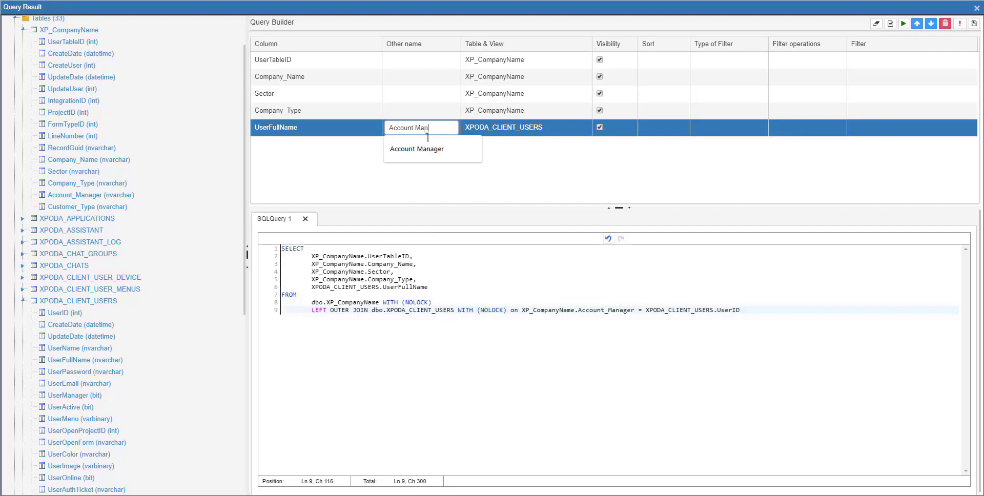
text(ager)
key(Return)
click(421, 112)
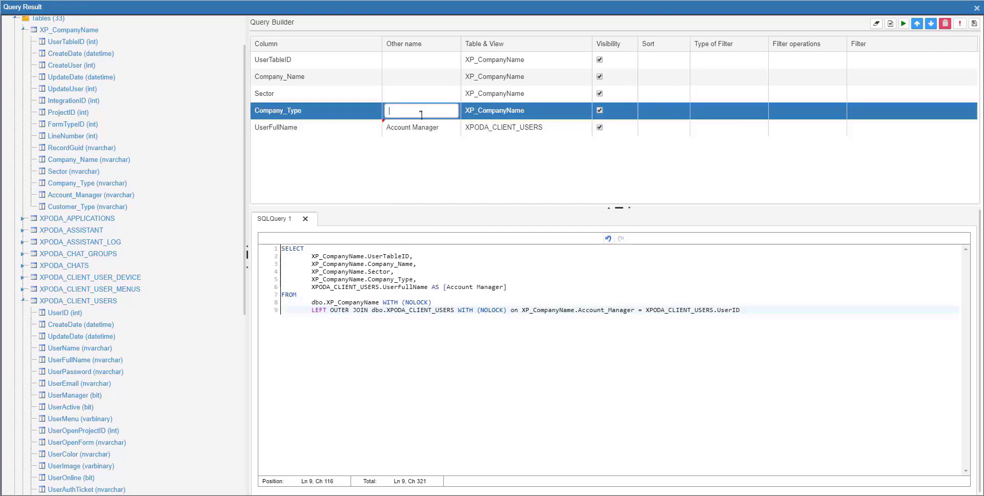
text(Company T)
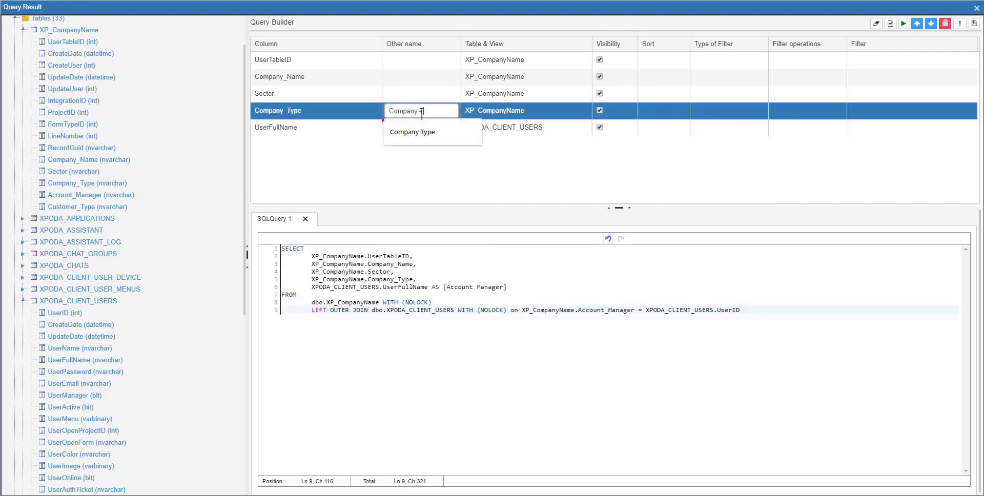
text(ype)
key(Return)
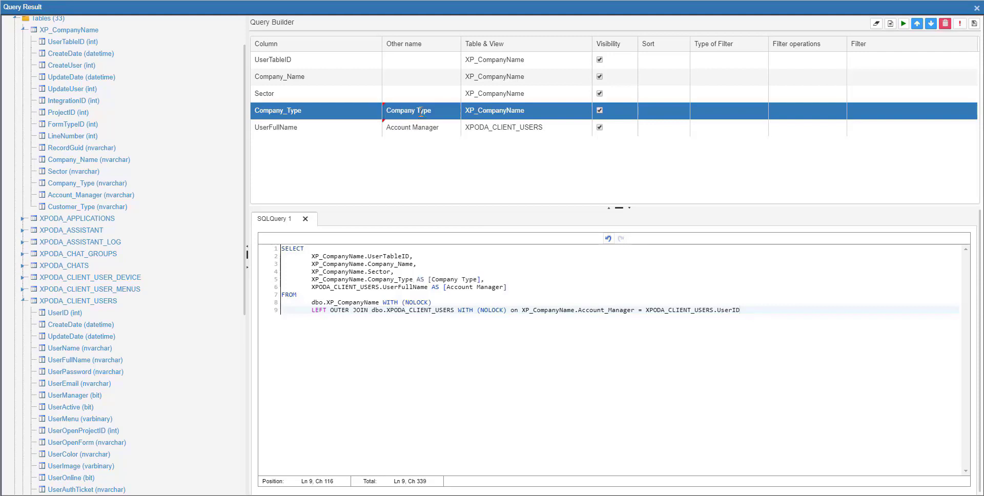
click(425, 81)
text(Company Name)
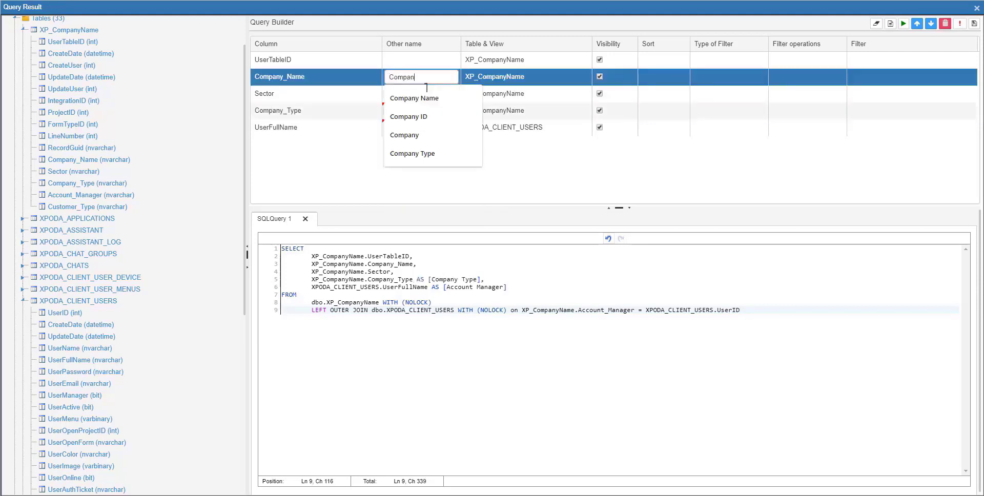
key(Return)
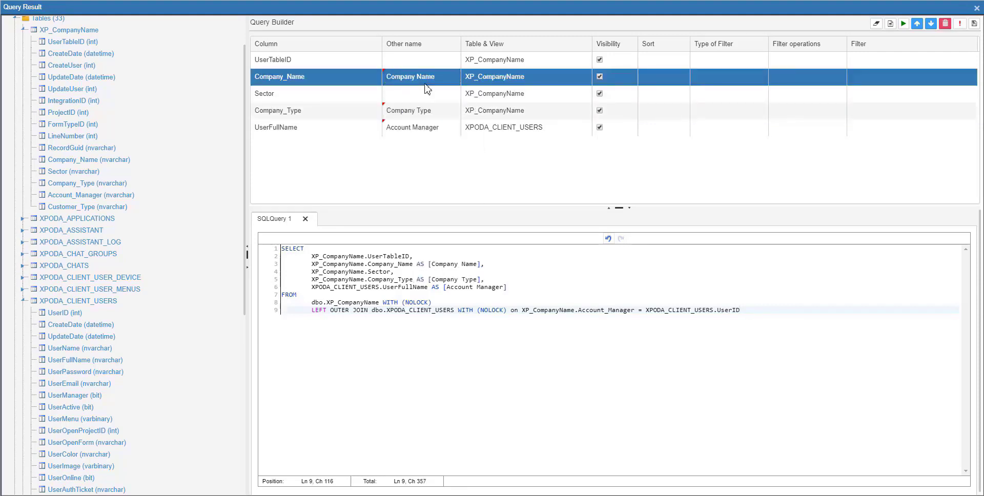
- Save the query into the Company_Name text box's Open Form (List) action and save that action
click(974, 24)
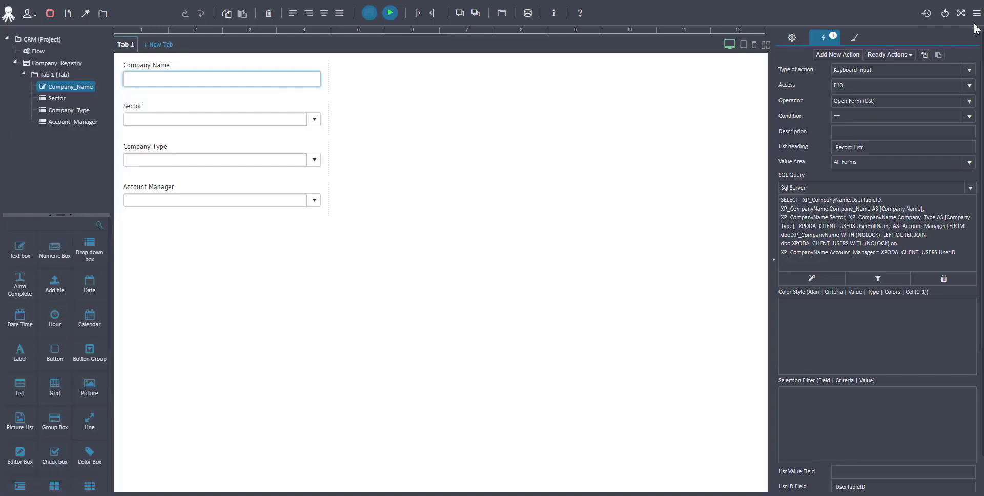
scroll(922, 276, down, 5)
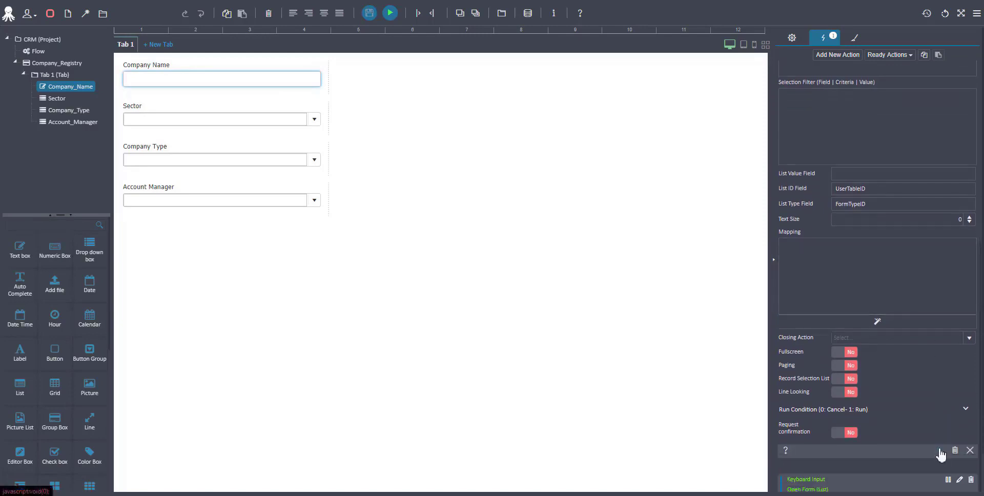
click(939, 451)
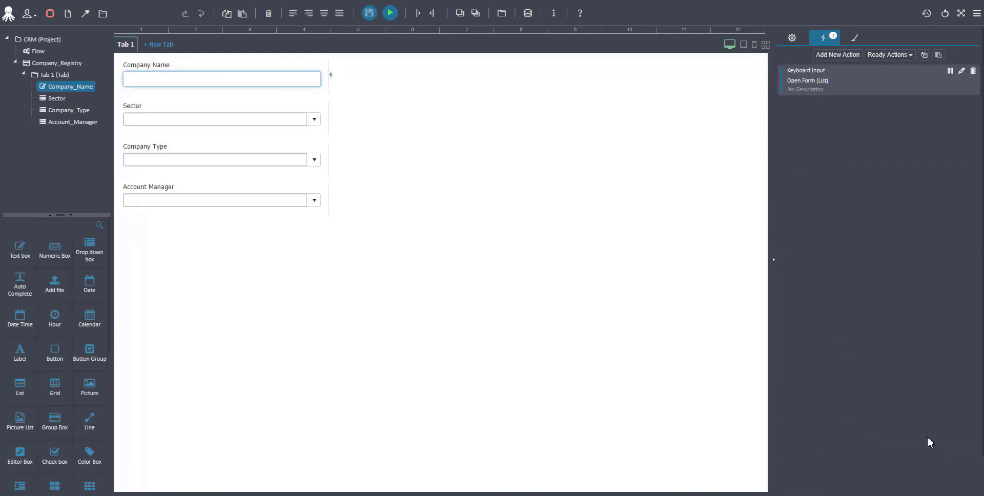
- Save and run the Company Registry form, and open the record list from the Company Name field
click(369, 14)
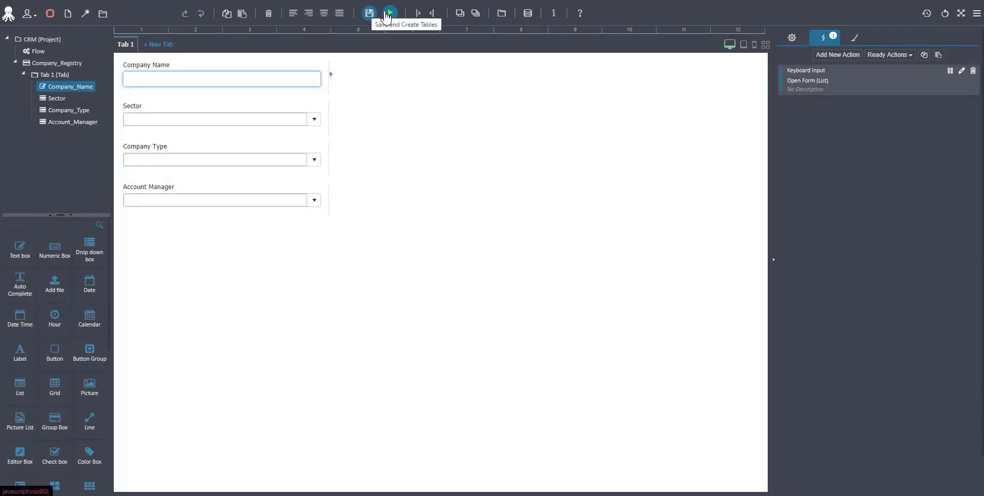
click(391, 13)
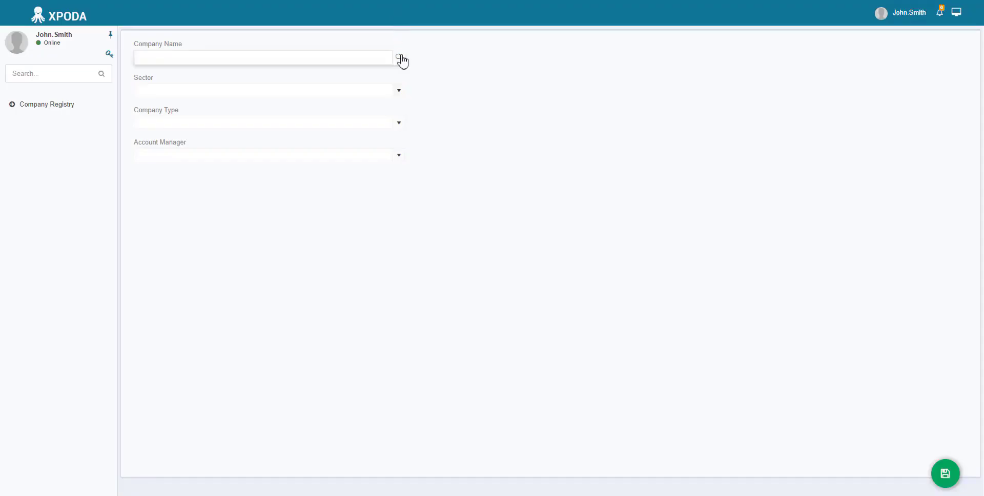
click(400, 58)
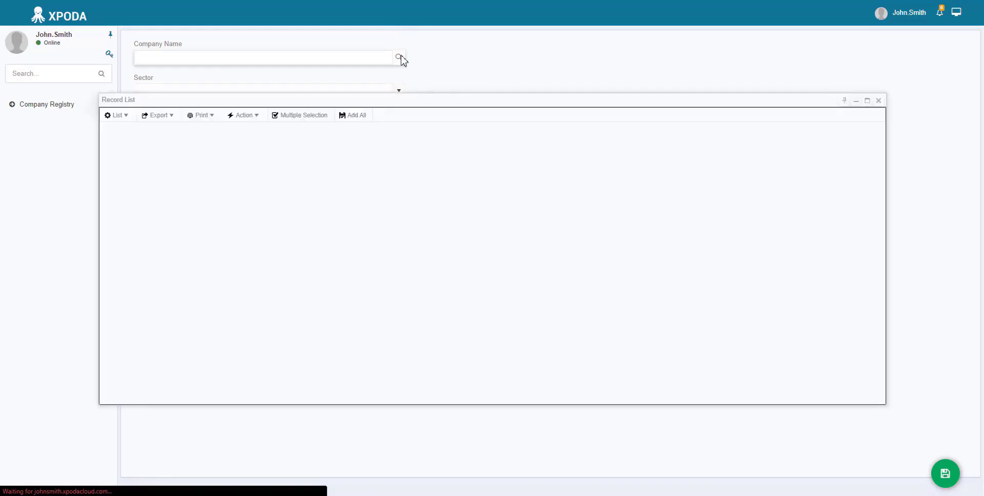